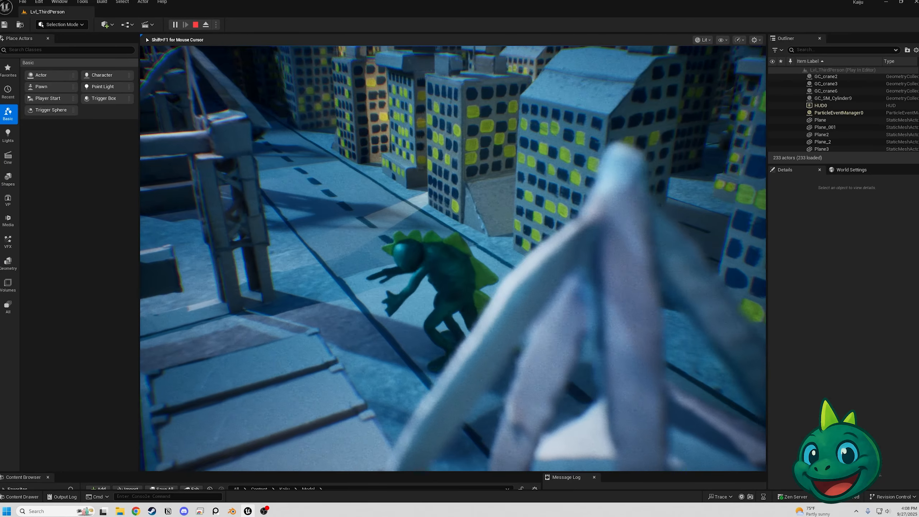
Walk the kaiju down the street beside the cranes in the running level.
{"action": "key", "text": "w"}
{"action": "key", "text": "a"}
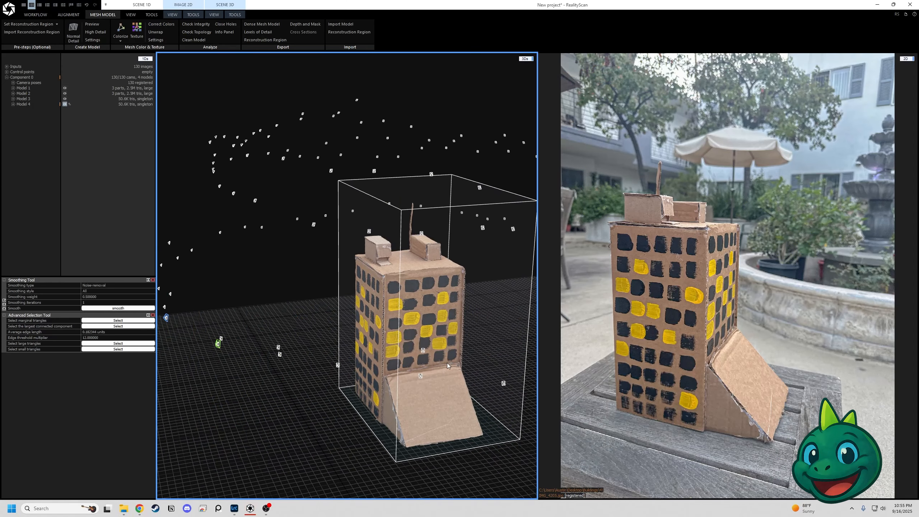
Switch to RealityScan and orbit around the scanned cardboard building model.
{"action": "left_click_drag", "start_coordinate": [447, 364], "coordinate": [289, 369]}
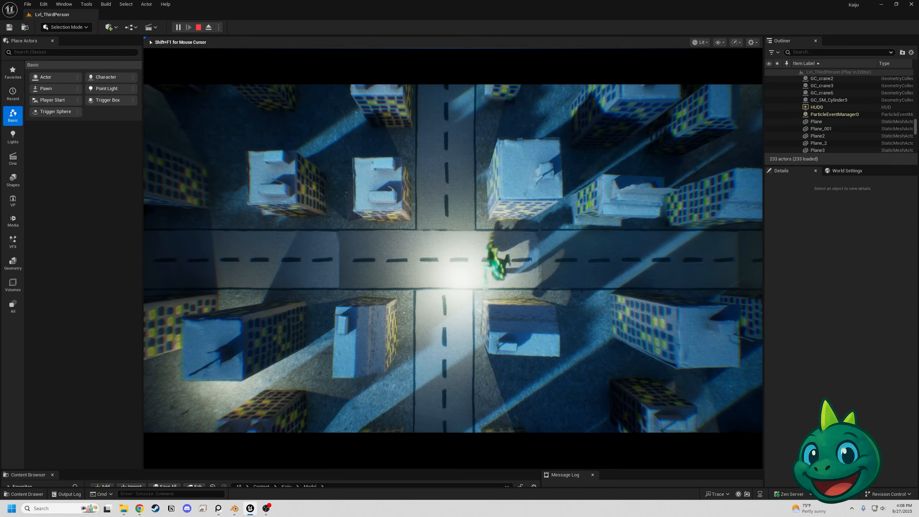
Return to the running Unreal level and walk the kaiju through the city intersection seen from above.
{"action": "key", "text": "w"}
{"action": "key", "text": "a"}
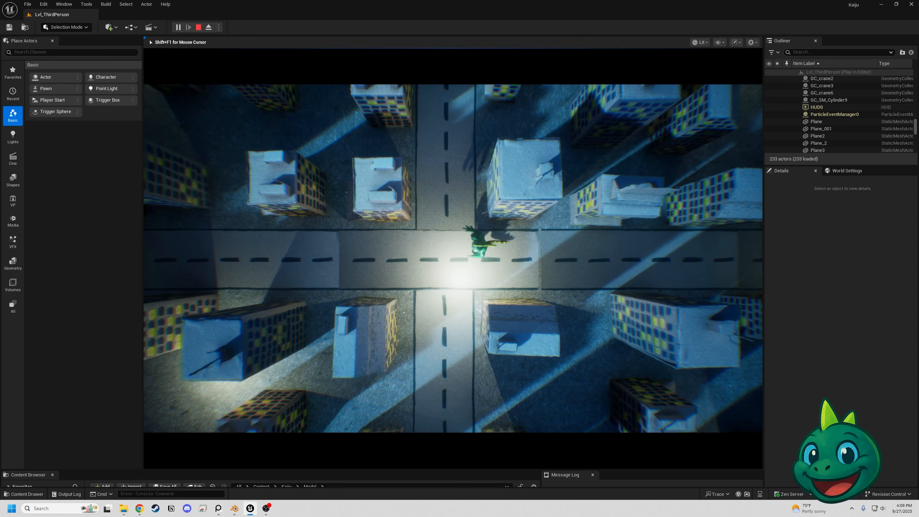
{"action": "key", "text": "a"}
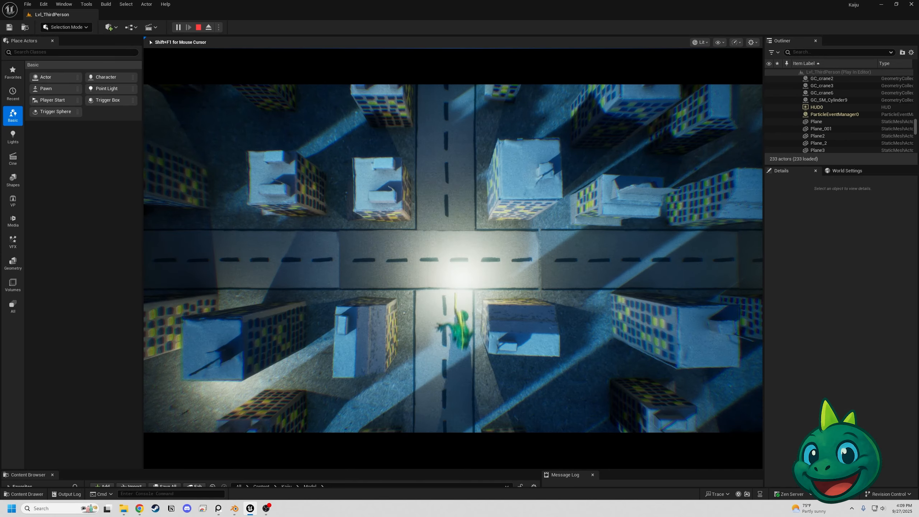
{"action": "key", "text": "w"}
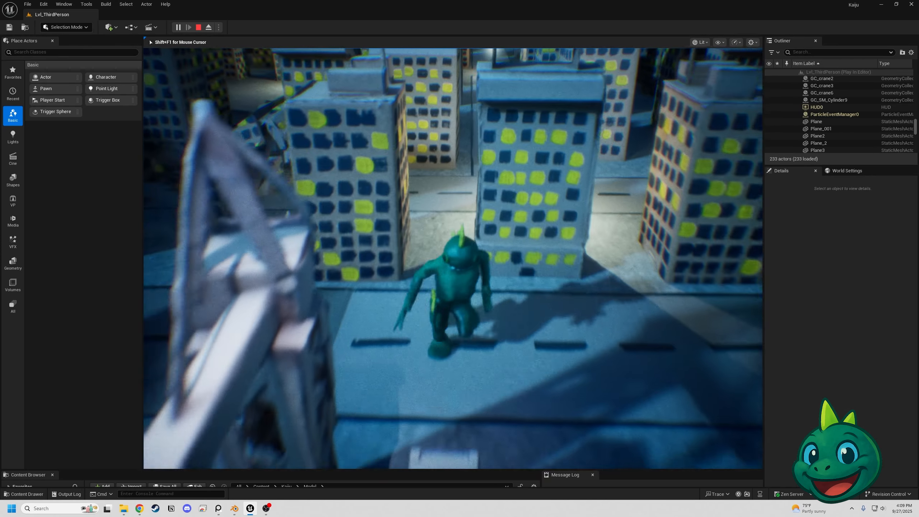
Run the kaiju along the waterfront road into the cranes and containers to test their destruction.
{"action": "key", "text": "a"}
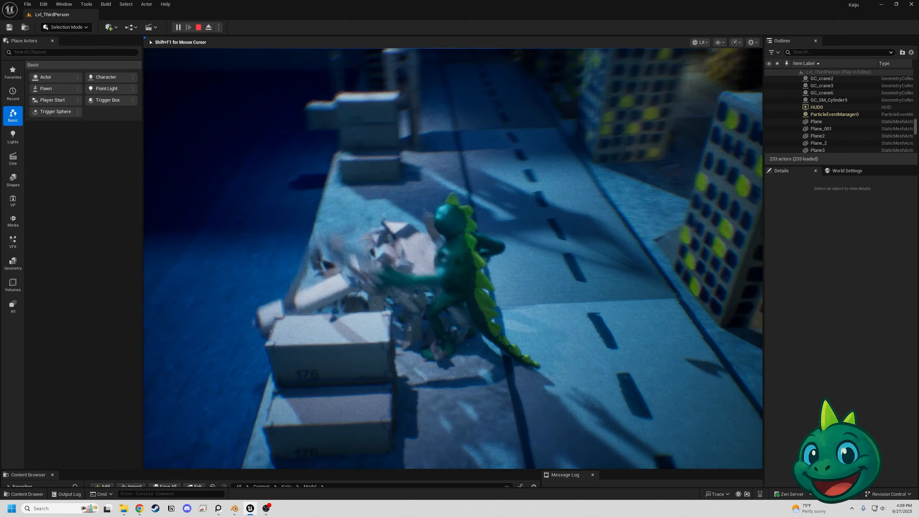
{"action": "key", "text": "w"}
{"action": "key", "text": "a"}
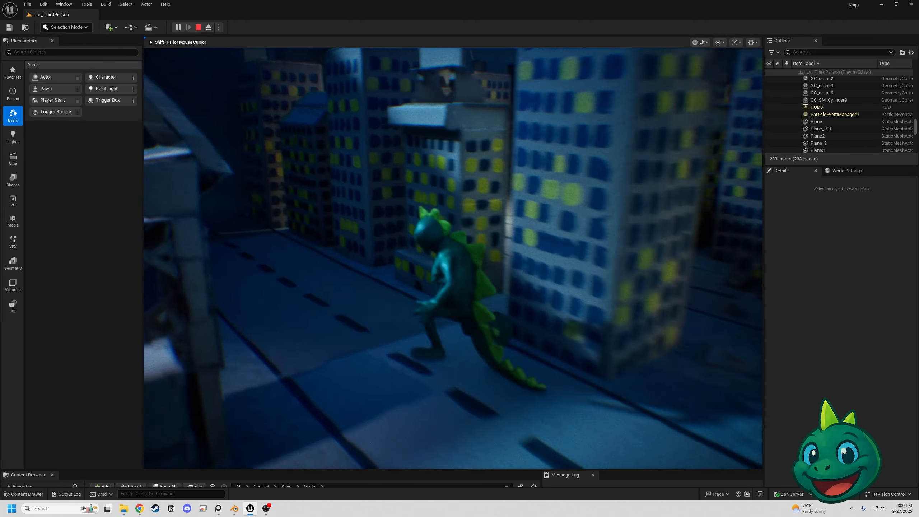
{"action": "key", "text": "d"}
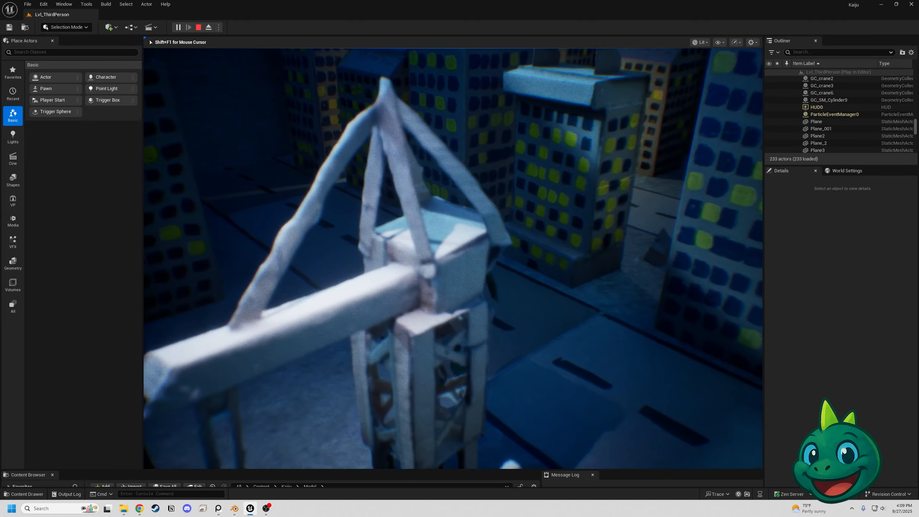
{"action": "key", "text": "d"}
{"action": "key", "text": "a"}
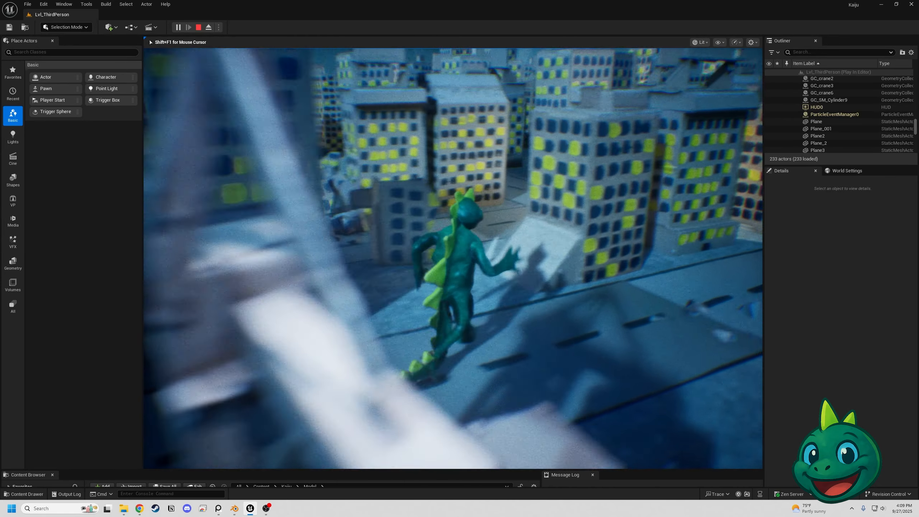
Run the kaiju between the high-rises and into the buildings to test how they break apart.
{"action": "key", "text": "w"}
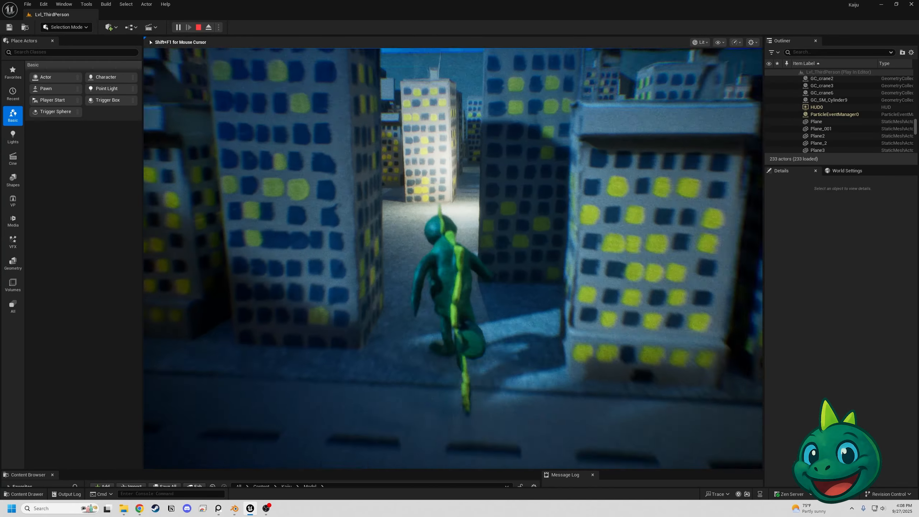
{"action": "key", "text": "d"}
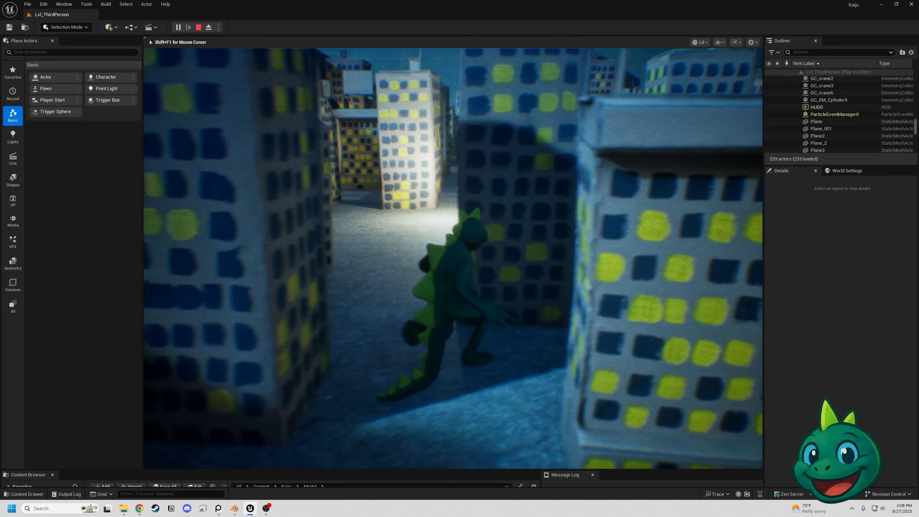
{"action": "key", "text": "w"}
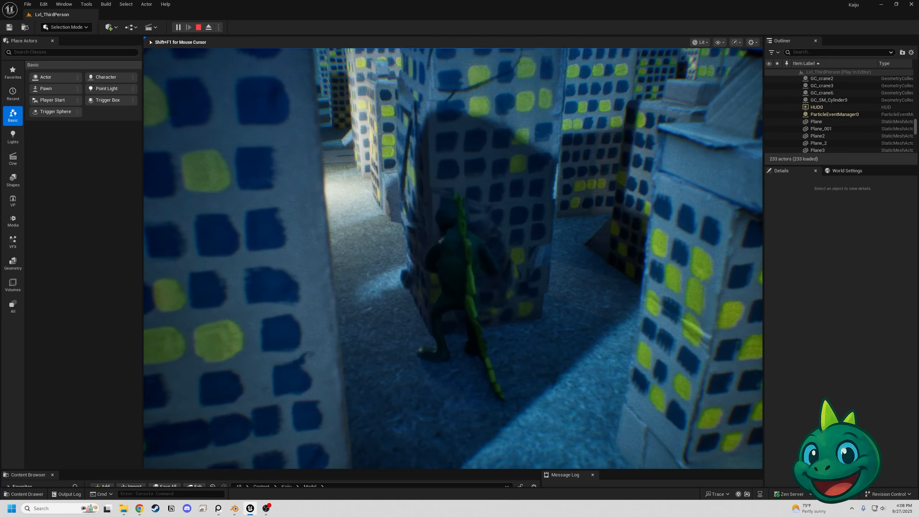
{"action": "key", "text": "s"}
{"action": "key", "text": "s"}
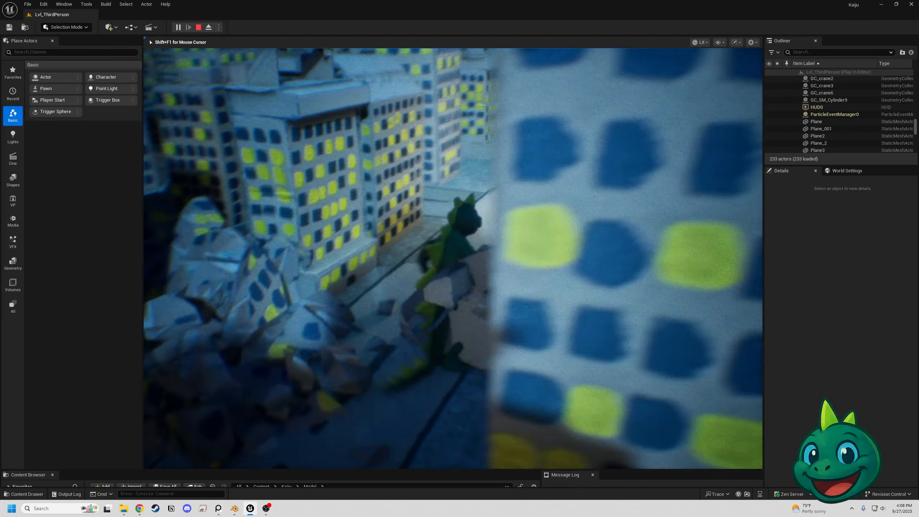
{"action": "key", "text": "w"}
{"action": "key", "text": "w"}
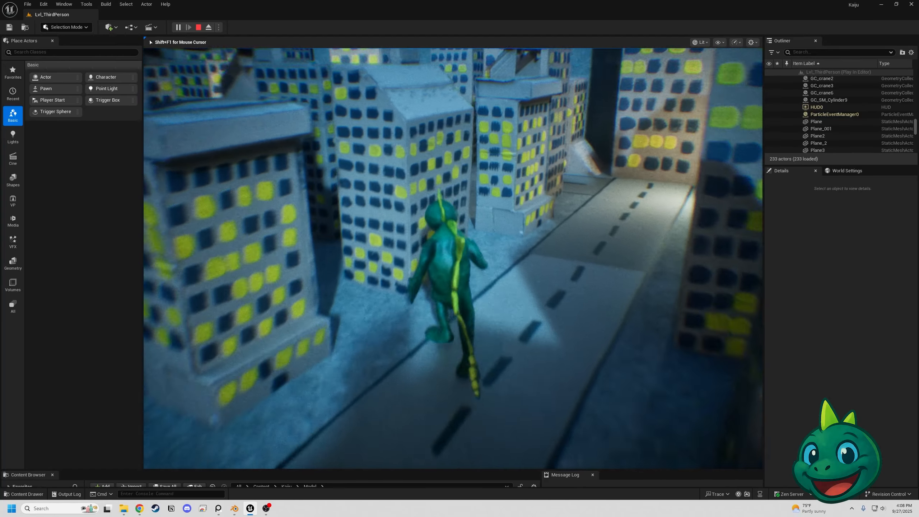
Run the kaiju along the dashed city streets between the buildings, and end the play session.
{"action": "key", "text": "d"}
{"action": "key", "text": "w"}
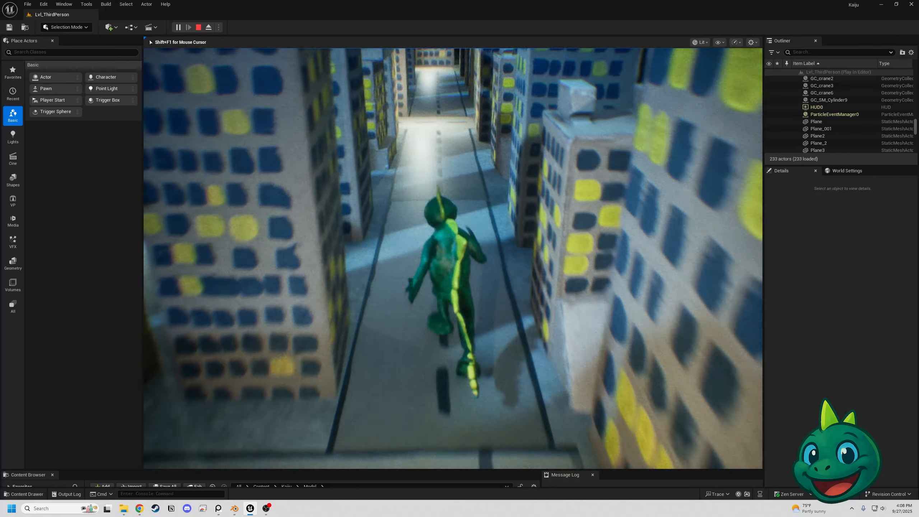
{"action": "key", "text": "w"}
{"action": "key", "text": "d"}
{"action": "key", "text": "w"}
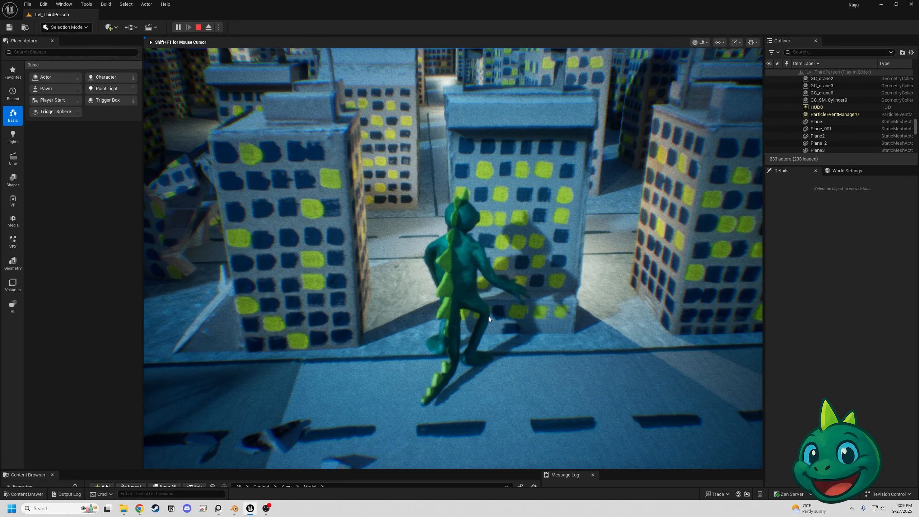
{"action": "key", "text": "Escape"}
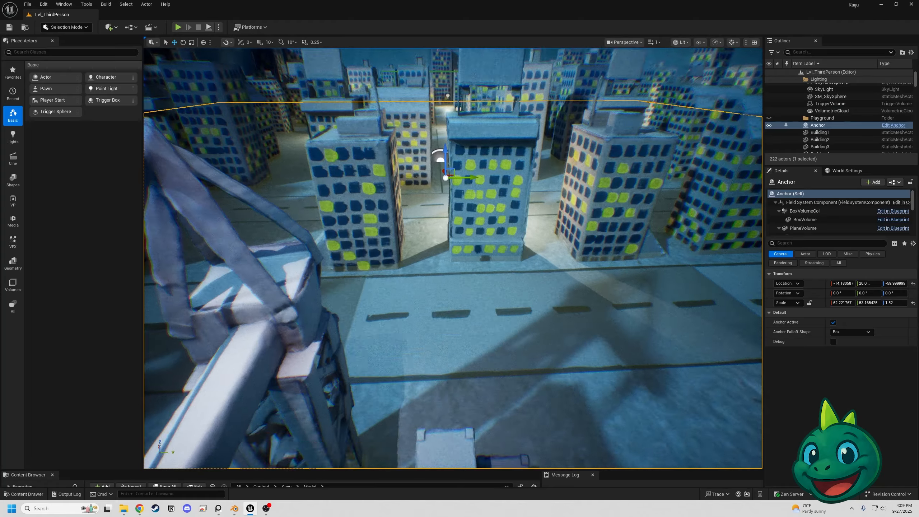
Examine the Chaos Physics initialization fields of GC_Building78 near the dock road with the details filter "ini", and reselect the Anchor field.
{"action": "key", "text": "s"}
{"action": "right_click_drag", "start_coordinate": [475, 305], "coordinate": [476, 305]}
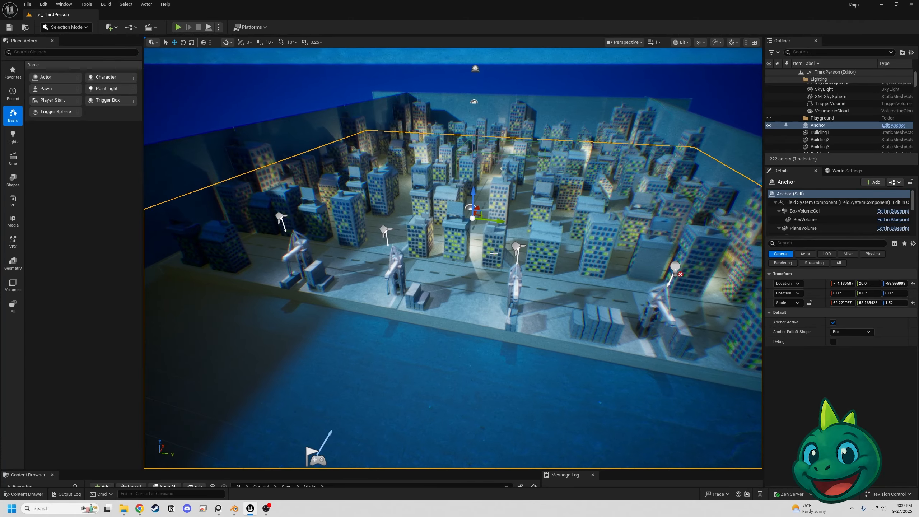
{"action": "key", "text": "w"}
{"action": "right_click_drag", "start_coordinate": [495, 257], "coordinate": [495, 256]}
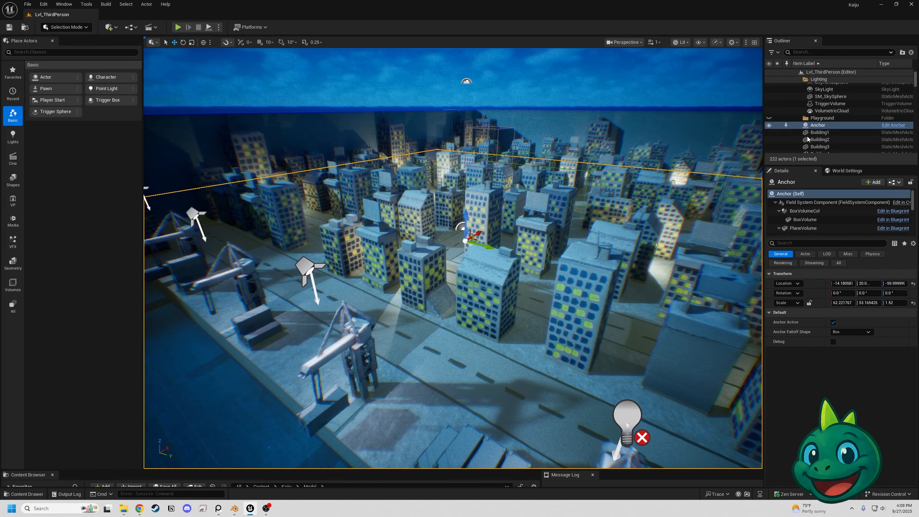
{"action": "left_click", "coordinate": [595, 300]}
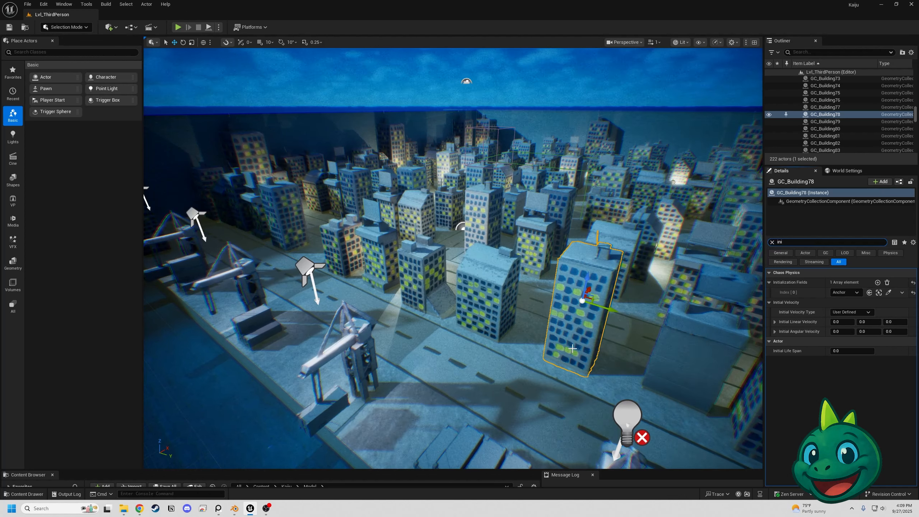
{"action": "left_click", "coordinate": [551, 376]}
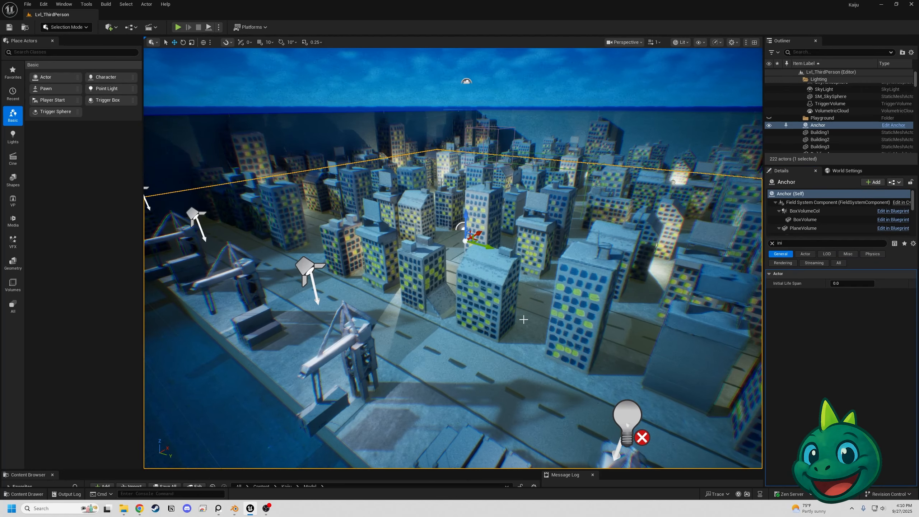
Enlarge the content browser and open the StaticMeshes folder inside Buildings/Building1.
{"action": "right_click_drag", "start_coordinate": [557, 299], "coordinate": [563, 322]}
{"action": "key", "text": "w"}
{"action": "key", "text": "w"}
{"action": "key", "text": "s"}
{"action": "key", "text": "s"}
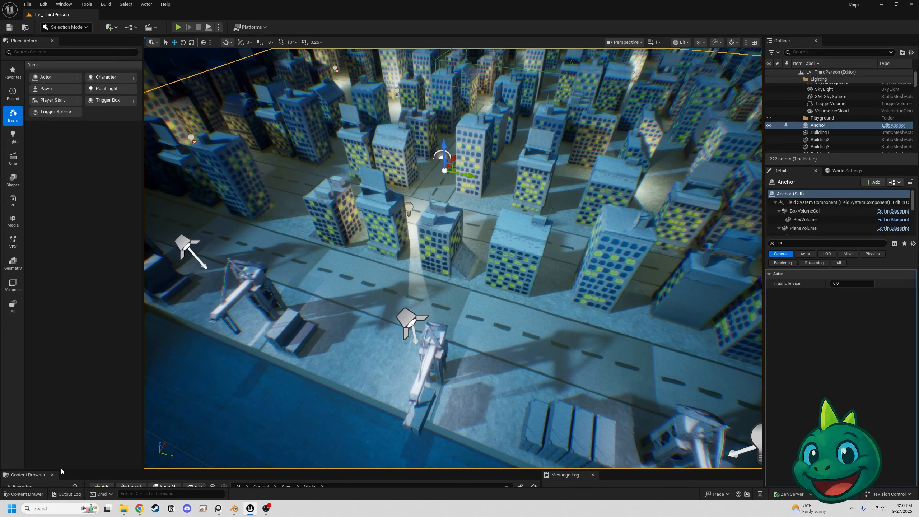
{"action": "left_click_drag", "start_coordinate": [61, 469], "coordinate": [88, 360]}
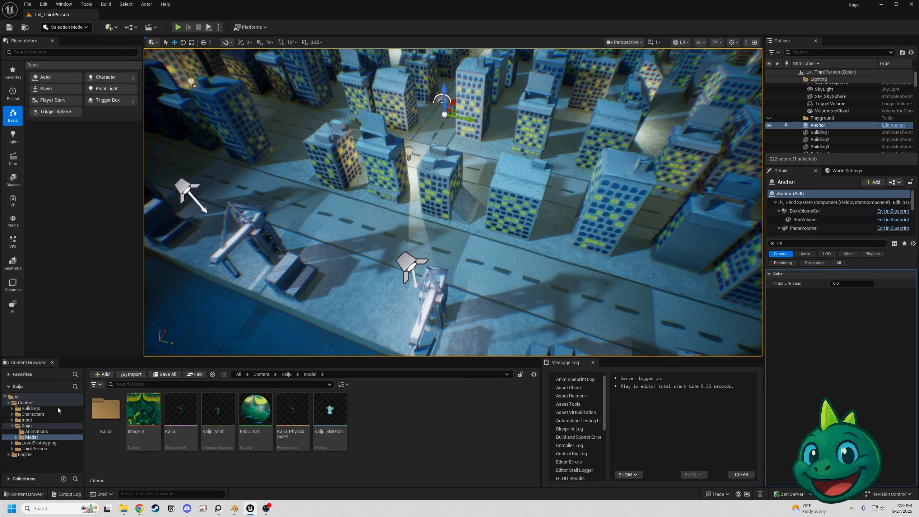
{"action": "left_click", "coordinate": [30, 408]}
{"action": "left_click", "coordinate": [115, 413]}
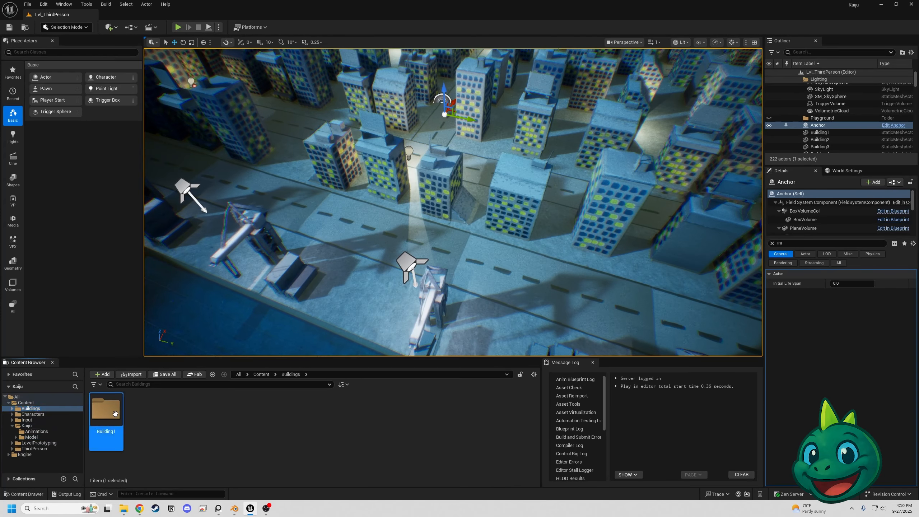
{"action": "double_click", "coordinate": [115, 413]}
{"action": "double_click", "coordinate": [143, 411]}
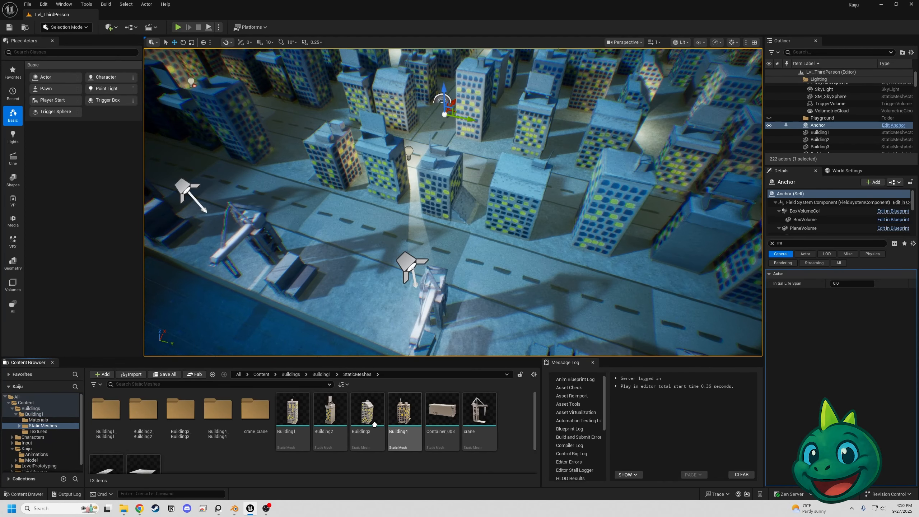
Place the Building1 static mesh in the level on the open dock area between two cranes.
{"action": "left_click_drag", "start_coordinate": [293, 413], "coordinate": [373, 178]}
{"action": "right_click_drag", "start_coordinate": [341, 265], "coordinate": [330, 233]}
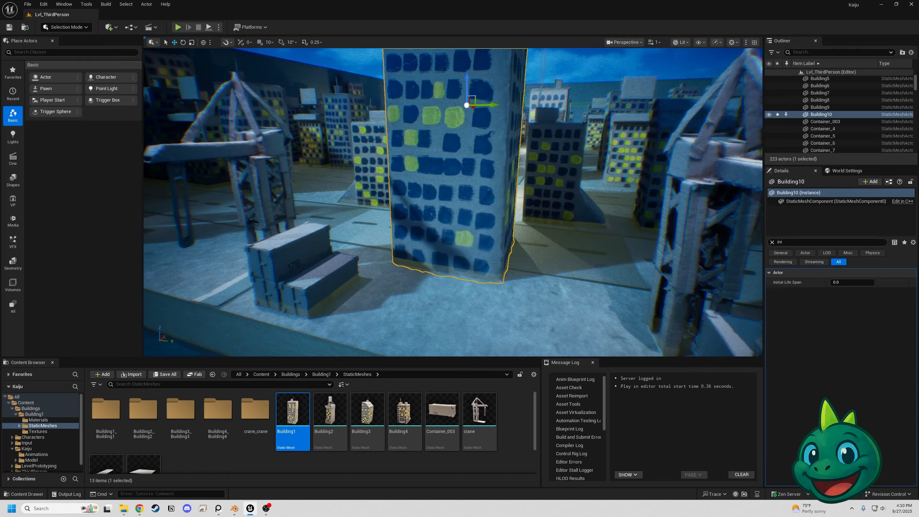
{"action": "right_click_drag", "start_coordinate": [456, 274], "coordinate": [472, 274]}
{"action": "key", "text": "s"}
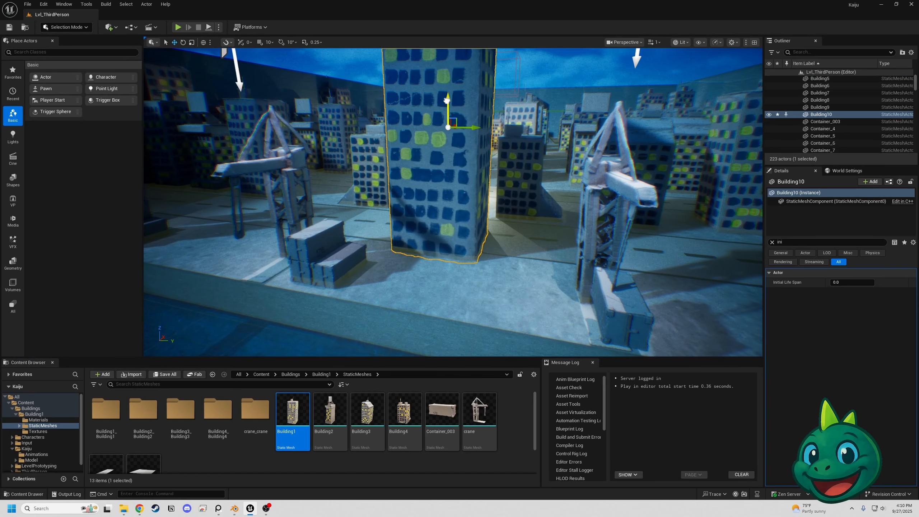
Switch to Fracture mode and generate a new geometry collection from the placed building.
{"action": "left_click", "coordinate": [79, 28]}
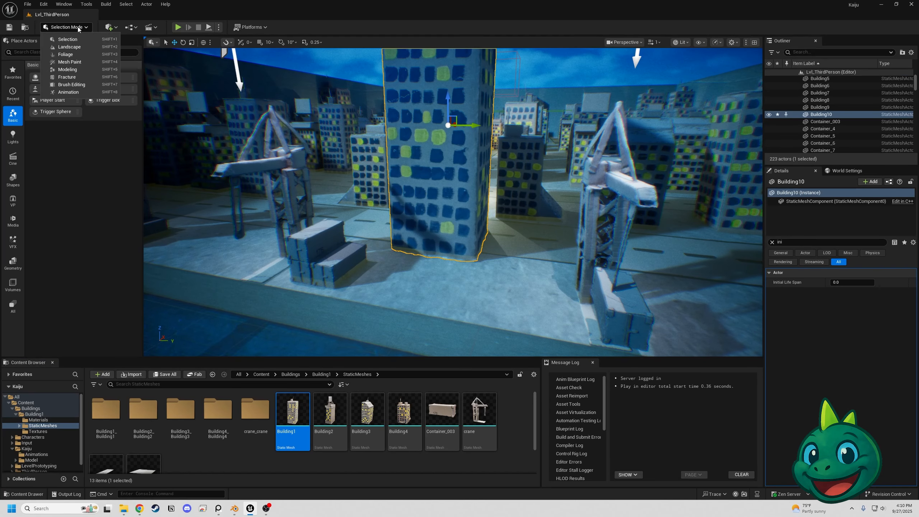
{"action": "left_click", "coordinate": [74, 77]}
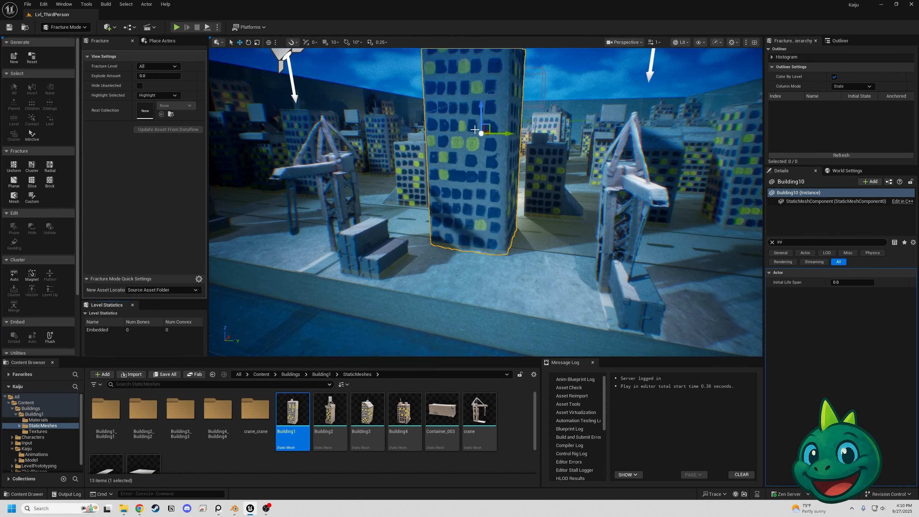
{"action": "left_click", "coordinate": [14, 58]}
{"action": "left_click", "coordinate": [479, 336]}
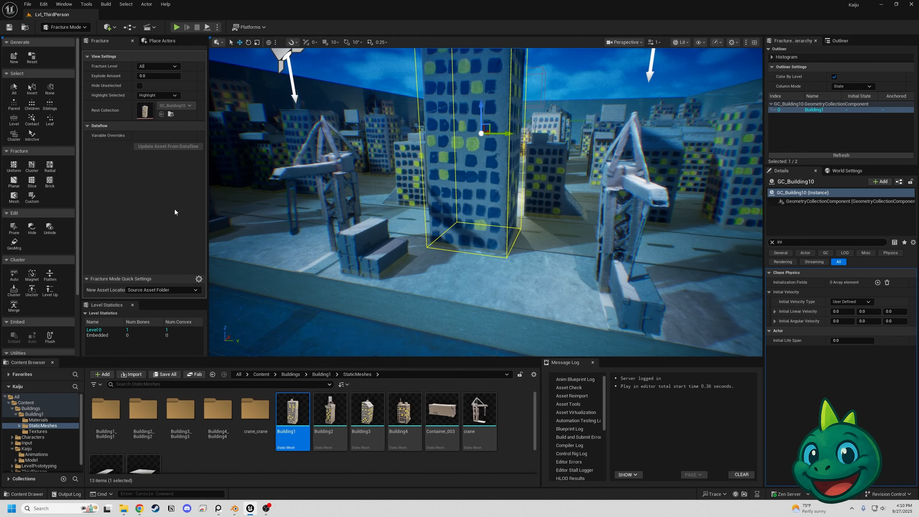
Fracture the new building's geometry collection with the Cluster Voronoi method.
{"action": "left_click", "coordinate": [32, 167]}
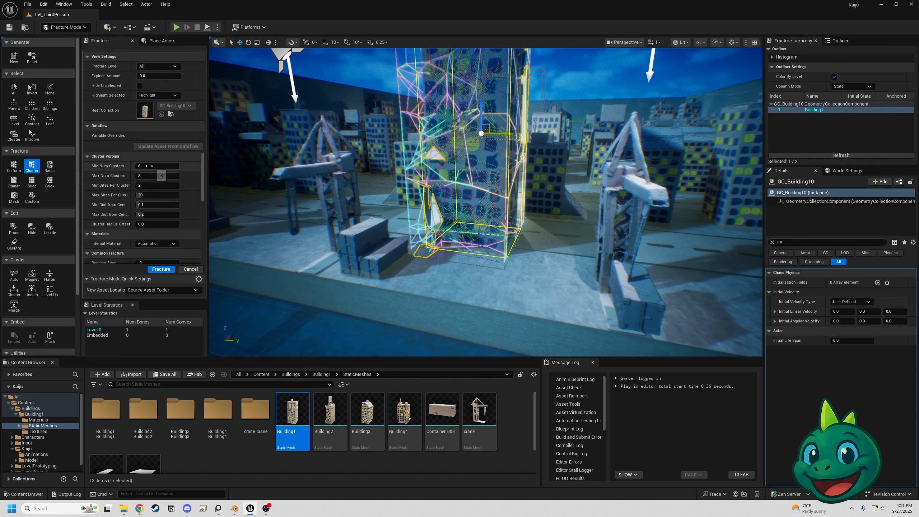
{"action": "right_click_drag", "start_coordinate": [332, 149], "coordinate": [617, 194]}
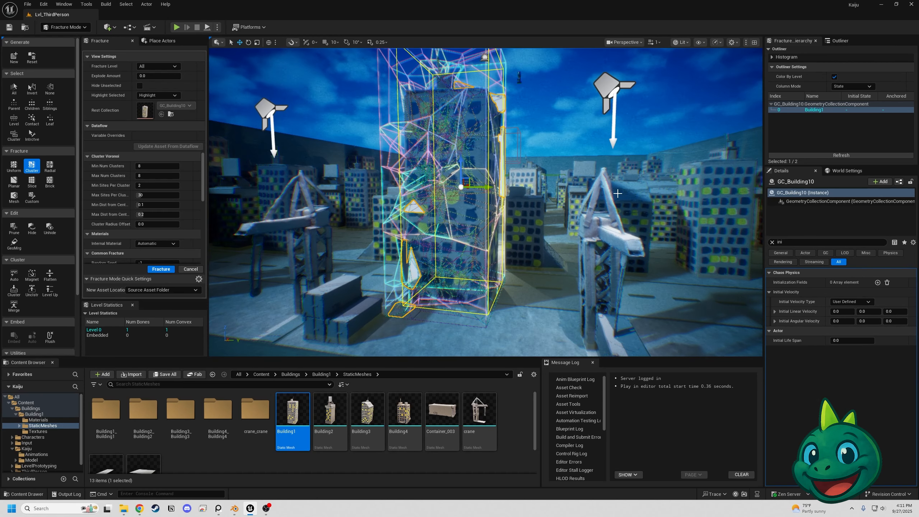
{"action": "left_click_drag", "start_coordinate": [139, 76], "coordinate": [148, 75]}
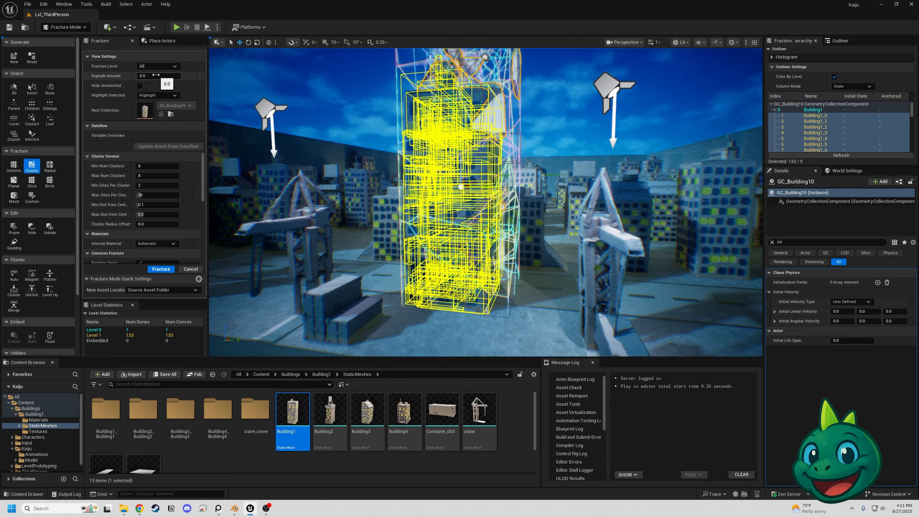
Set the explode amount to 0.836 to inspect the pieces, and fracture them again with the Cluster tool.
{"action": "left_click_drag", "start_coordinate": [155, 75], "coordinate": [173, 75]}
{"action": "left_click", "coordinate": [560, 108]}
{"action": "right_click_drag", "start_coordinate": [560, 109], "coordinate": [470, 141]}
{"action": "key", "text": "a"}
{"action": "key", "text": "d"}
{"action": "key", "text": "s"}
{"action": "left_click", "coordinate": [467, 145]}
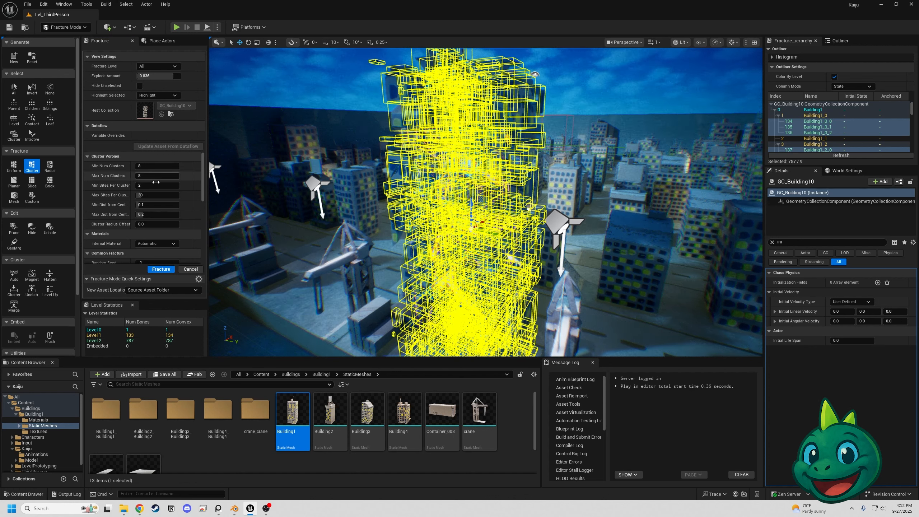
Deselect the exploded building and examine its second-level fracture pieces from another angle.
{"action": "left_click", "coordinate": [481, 195]}
{"action": "right_click_drag", "start_coordinate": [481, 195], "coordinate": [513, 152]}
{"action": "key", "text": "ctrl+z"}
{"action": "right_click", "coordinate": [516, 180]}
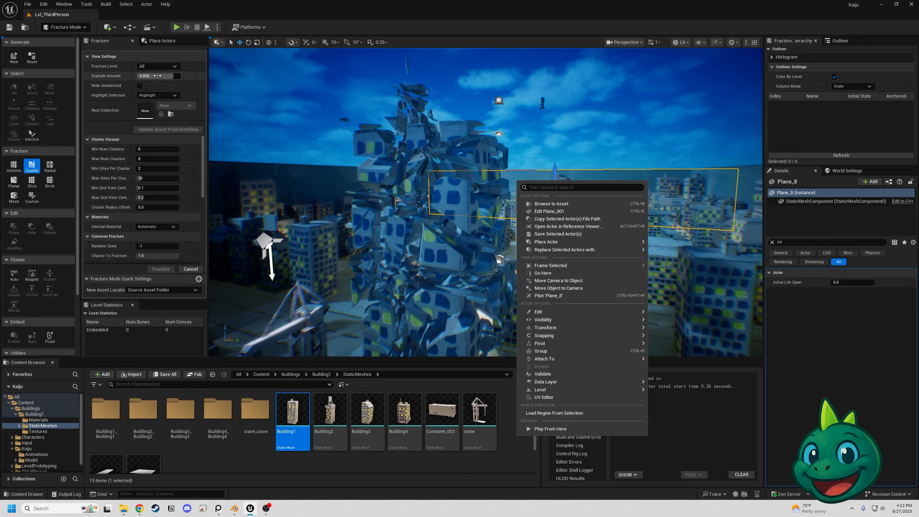
Select the fractured building, set its explode amount to 1.0, and examine the separated pieces from farther back.
{"action": "left_click", "coordinate": [437, 188]}
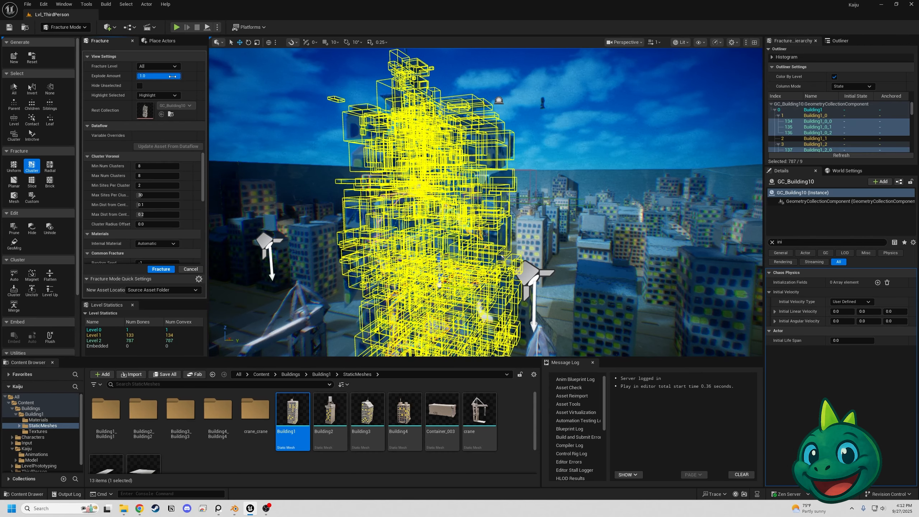
{"action": "right_click", "coordinate": [397, 191]}
{"action": "left_click", "coordinate": [615, 116]}
{"action": "key", "text": "w"}
{"action": "right_click_drag", "start_coordinate": [615, 116], "coordinate": [579, 119]}
{"action": "key", "text": "s"}
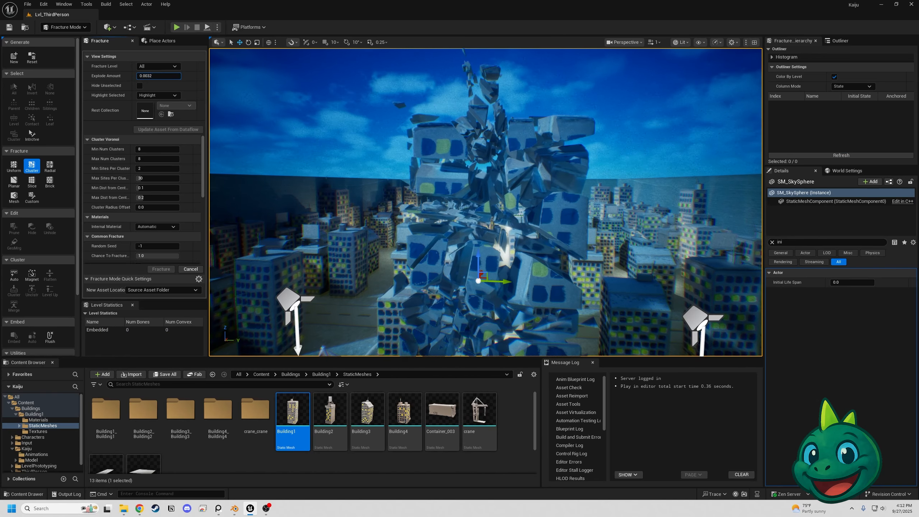
Return the building's explode amount to 0.0 and deselect it to view it reassembled within the city.
{"action": "key", "text": "ctrl+z"}
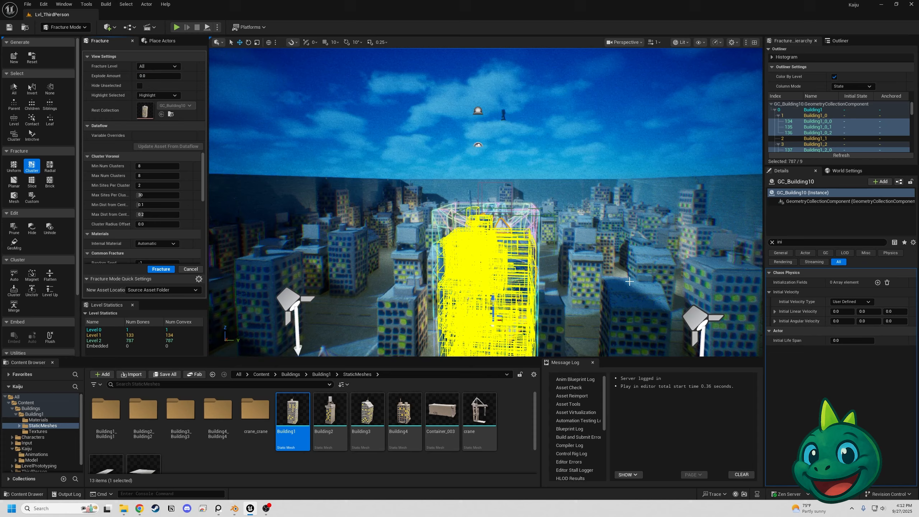
{"action": "left_click", "coordinate": [561, 132]}
{"action": "right_click_drag", "start_coordinate": [572, 139], "coordinate": [577, 176]}
{"action": "key", "text": "d"}
{"action": "key", "text": "a"}
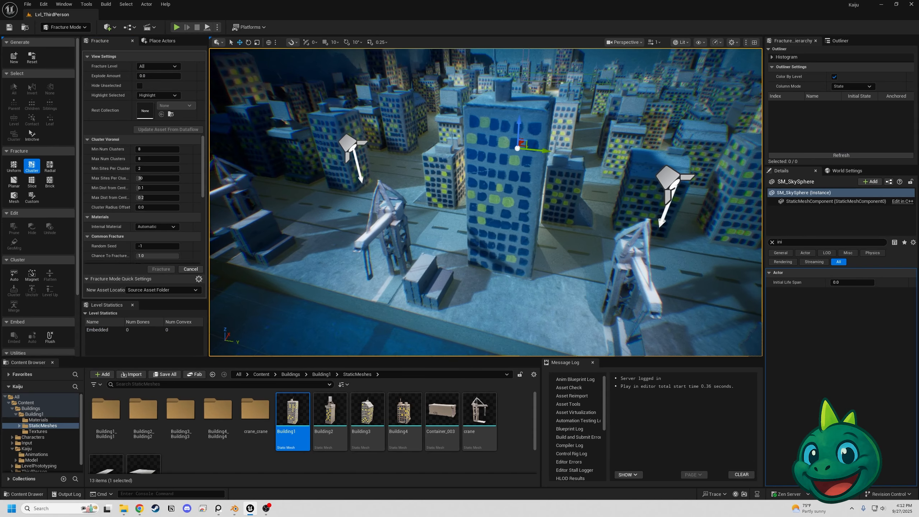
Start a play test and run the kaiju into the fractured building on the waterfront.
{"action": "left_click", "coordinate": [175, 28]}
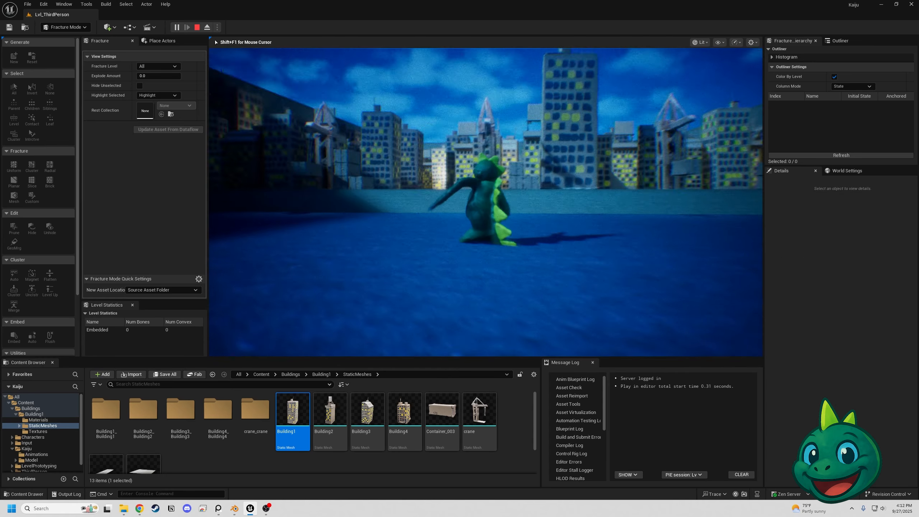
{"action": "key", "text": "w"}
{"action": "key", "text": "space"}
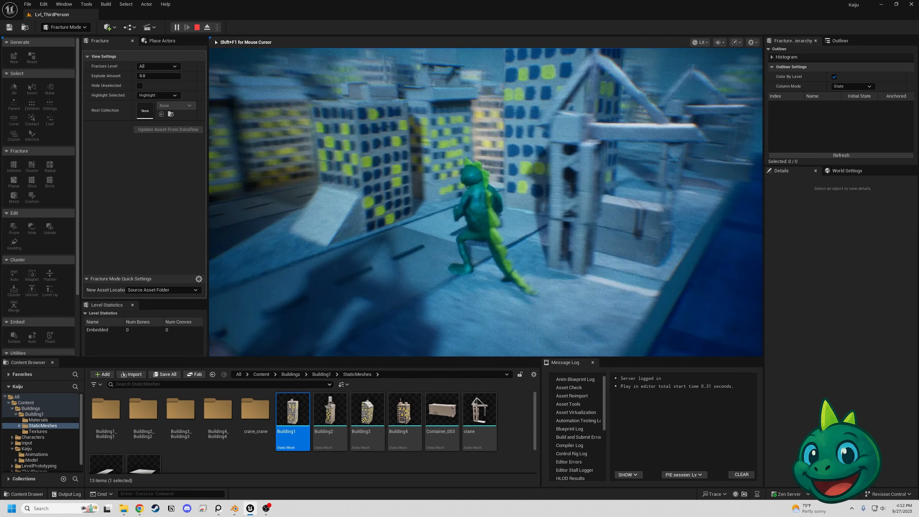
{"action": "key", "text": "w"}
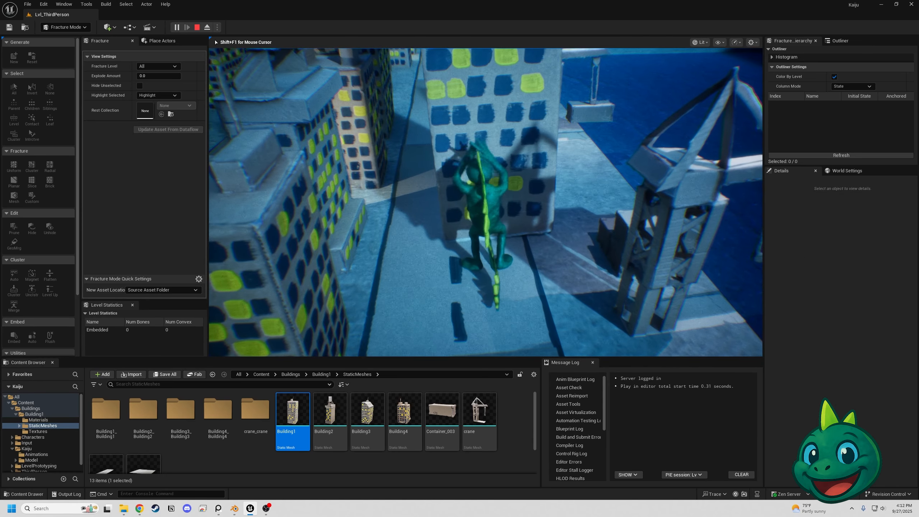
{"action": "key", "text": "w"}
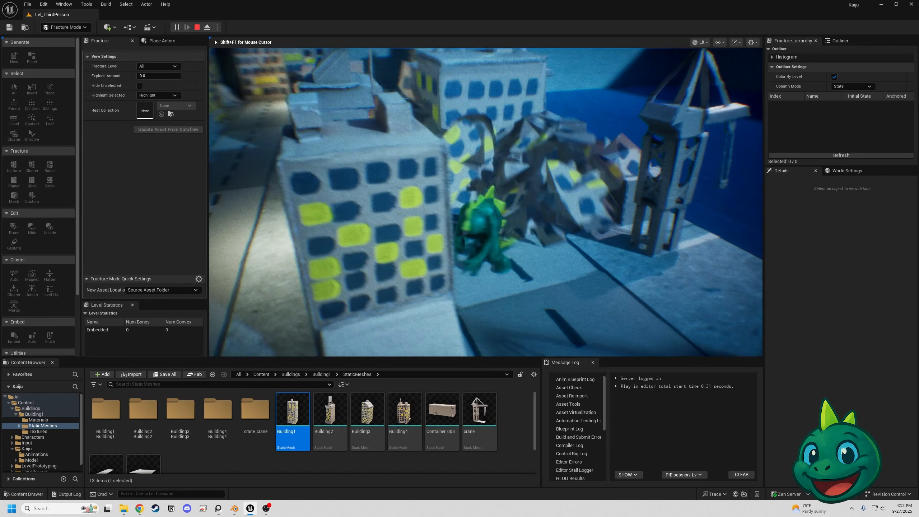
{"action": "key", "text": "w"}
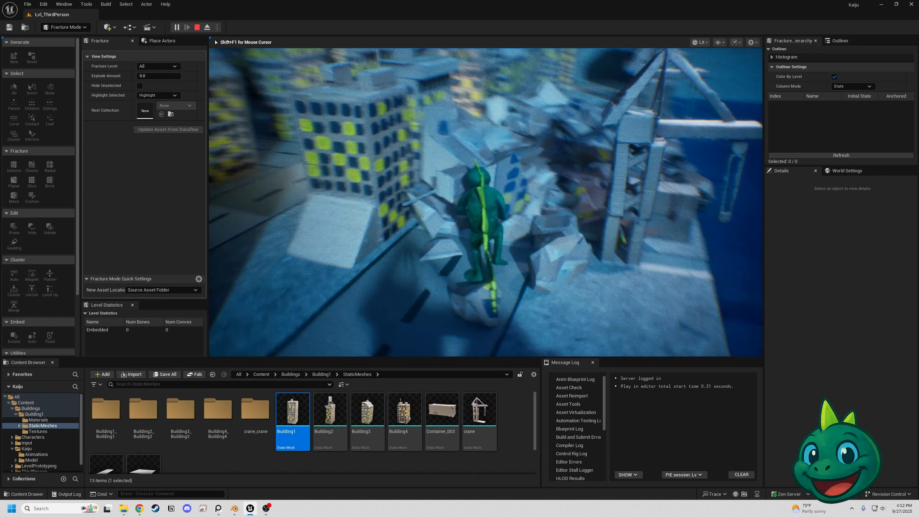
Walk the kaiju over the rubble, smash into another building across the street, and end the play test.
{"action": "key", "text": "w"}
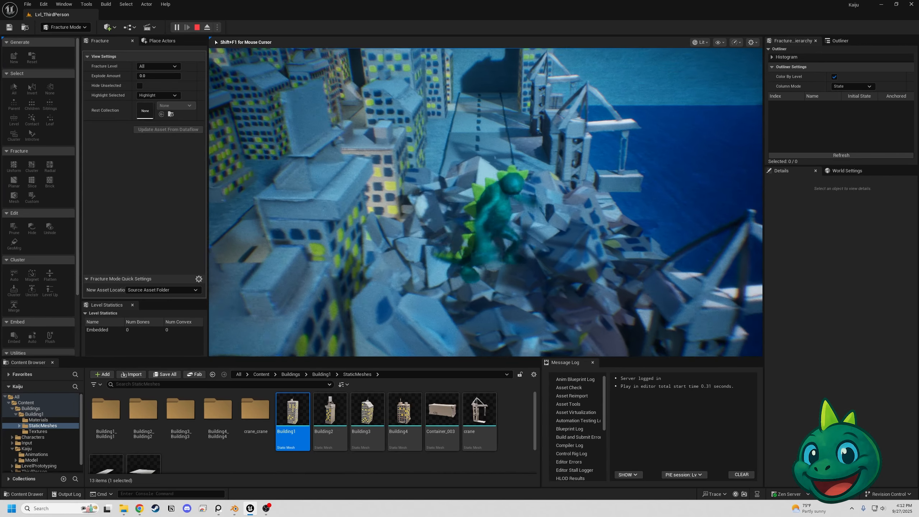
{"action": "key", "text": "w"}
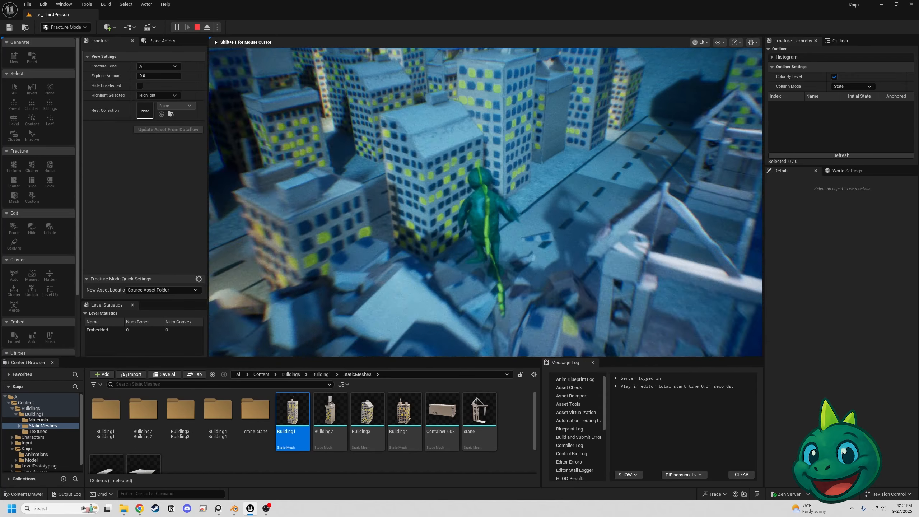
{"action": "key", "text": "w"}
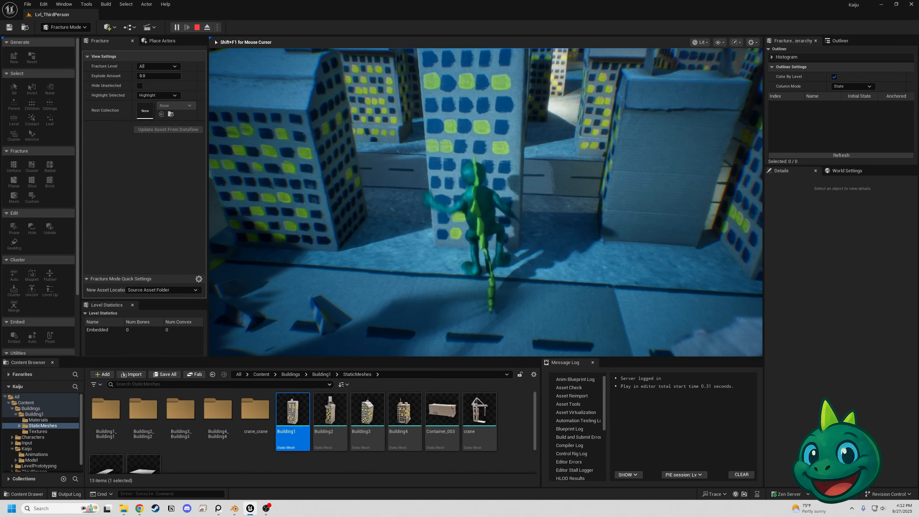
{"action": "key", "text": "w"}
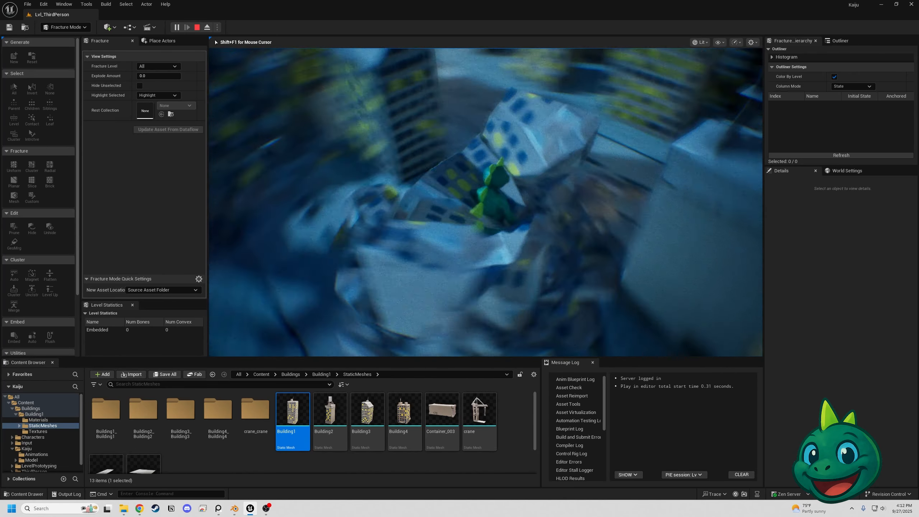
{"action": "key", "text": "w"}
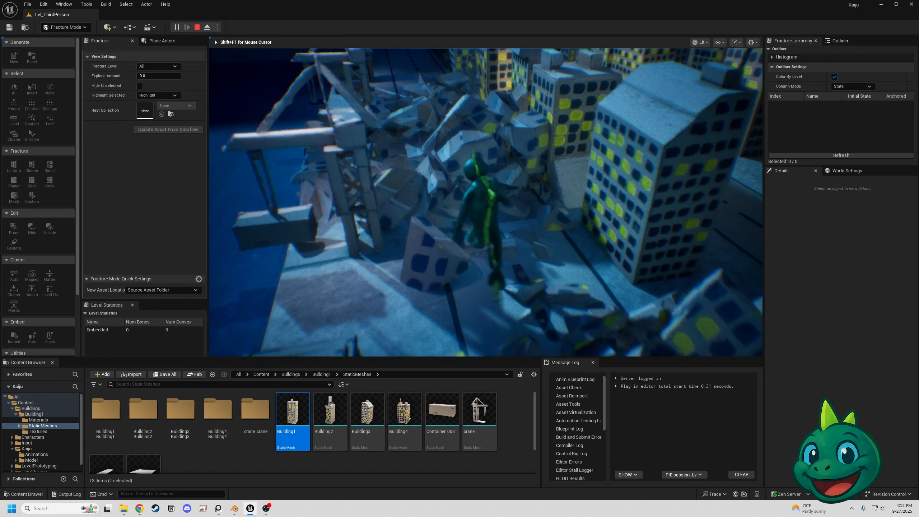
{"action": "key", "text": "Escape"}
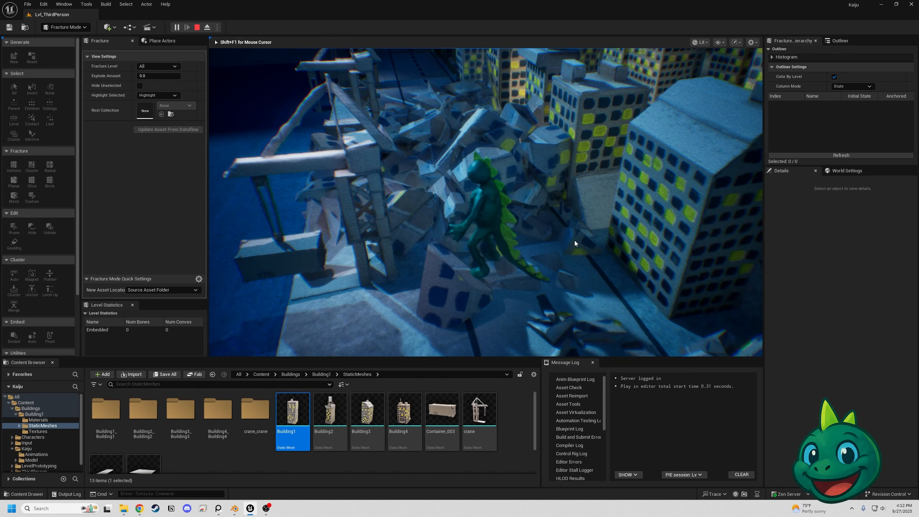
{"action": "key", "text": "Escape"}
Set the fractured waterfront building's Camera and Pawn collision responses to Ignore.
{"action": "left_click", "coordinate": [457, 127]}
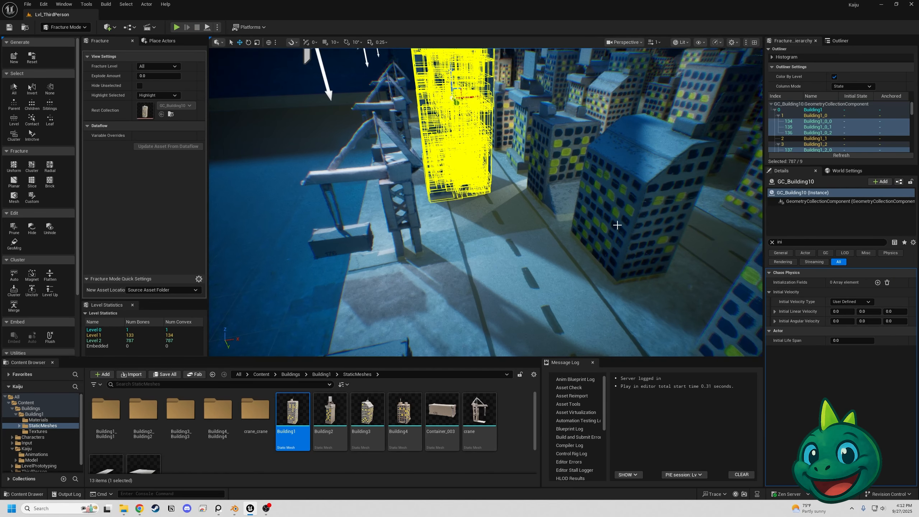
{"action": "left_click", "coordinate": [771, 243]}
{"action": "scroll", "coordinate": [801, 356], "scroll_direction": "down", "scroll_amount": 5}
{"action": "scroll", "coordinate": [800, 356], "scroll_direction": "down", "scroll_amount": 10}
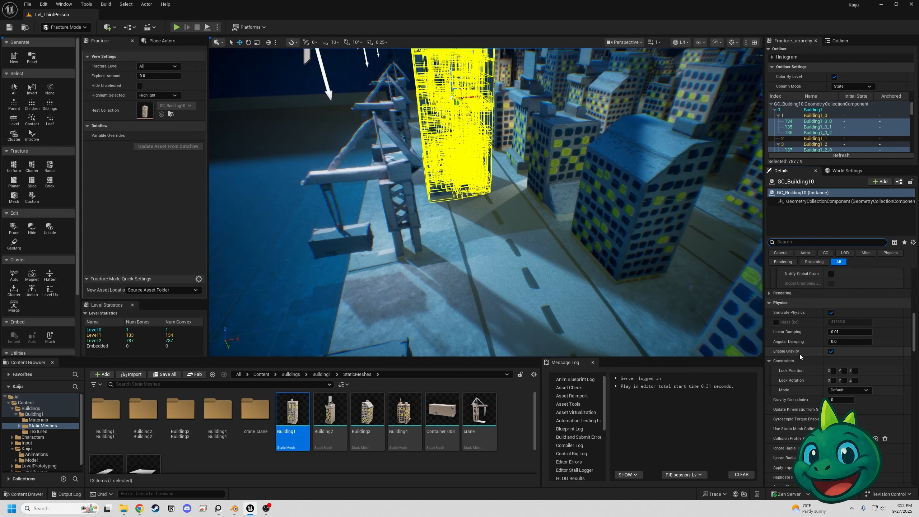
{"action": "scroll", "coordinate": [831, 358], "scroll_direction": "down", "scroll_amount": 5}
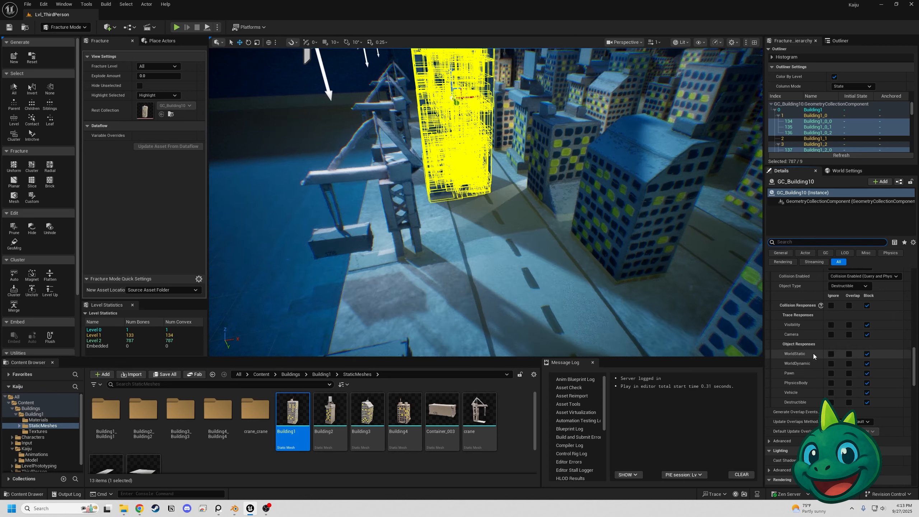
{"action": "left_click", "coordinate": [830, 334]}
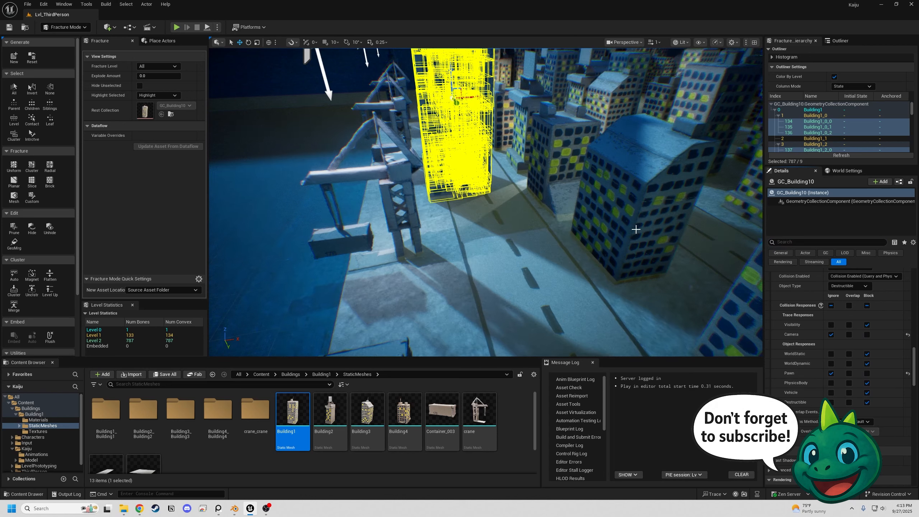
{"action": "left_click", "coordinate": [631, 223]}
{"action": "left_click", "coordinate": [487, 134]}
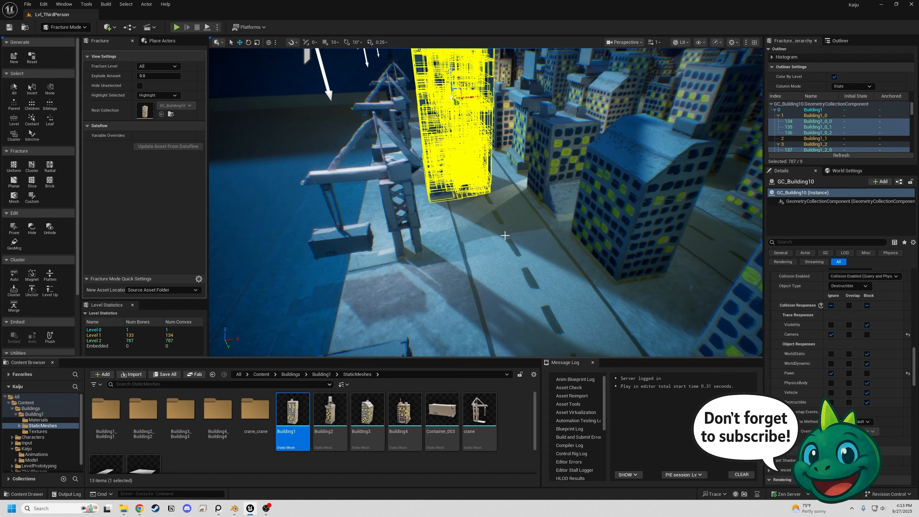
Switch to Selection mode and duplicate the fractured building along the waterfront street.
{"action": "right_click_drag", "start_coordinate": [506, 227], "coordinate": [543, 282]}
{"action": "left_click", "coordinate": [559, 122]}
{"action": "left_click", "coordinate": [536, 191]}
{"action": "left_click", "coordinate": [73, 28]}
{"action": "left_click", "coordinate": [72, 38]}
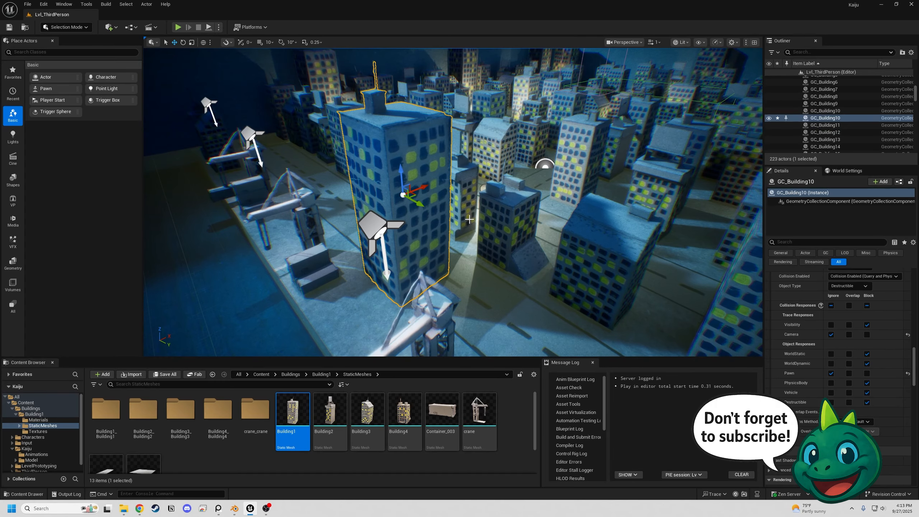
{"action": "left_click_drag", "start_coordinate": [419, 204], "coordinate": [503, 253], "text": "alt"}
{"action": "right_click_drag", "start_coordinate": [503, 254], "coordinate": [543, 282]}
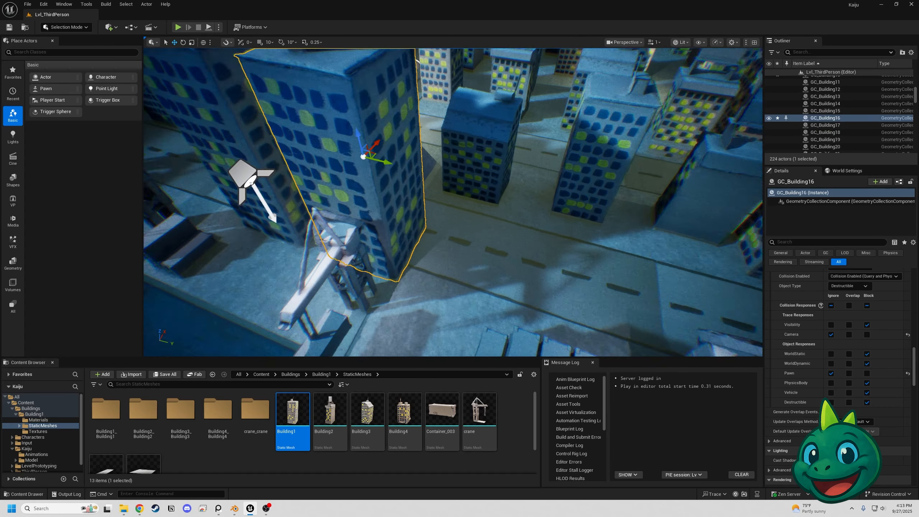
Place another copy of the fractured building beside the previous duplicate to form a row of three.
{"action": "key", "text": "f"}
{"action": "mouse_move", "coordinate": [460, 181]}
{"action": "right_mouse_down"}
{"action": "mouse_move", "coordinate": [543, 182]}
{"action": "mouse_move", "coordinate": [452, 179]}
{"action": "right_mouse_up"}
{"action": "left_click_drag", "start_coordinate": [480, 173], "coordinate": [554, 193]}
{"action": "right_click_drag", "start_coordinate": [554, 193], "coordinate": [619, 173]}
{"action": "key", "text": "a"}
{"action": "left_click", "coordinate": [477, 192]}
{"action": "left_click", "coordinate": [530, 186]}
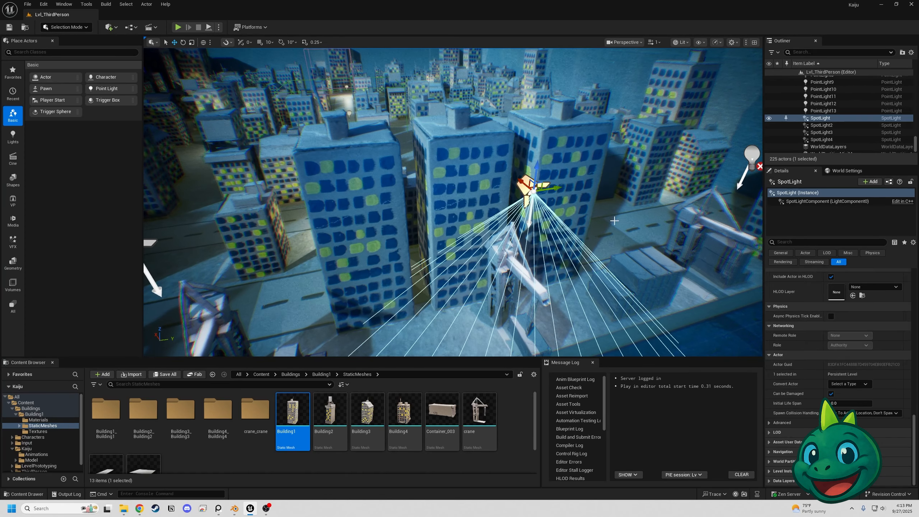
Examine the row of duplicated buildings and the cranes from the harbor side.
{"action": "left_click", "coordinate": [338, 176]}
{"action": "right_click_drag", "start_coordinate": [338, 176], "coordinate": [244, 173]}
{"action": "key", "text": "s"}
{"action": "key", "text": "w"}
{"action": "key", "text": "a"}
{"action": "key", "text": "s"}
{"action": "key", "text": "a"}
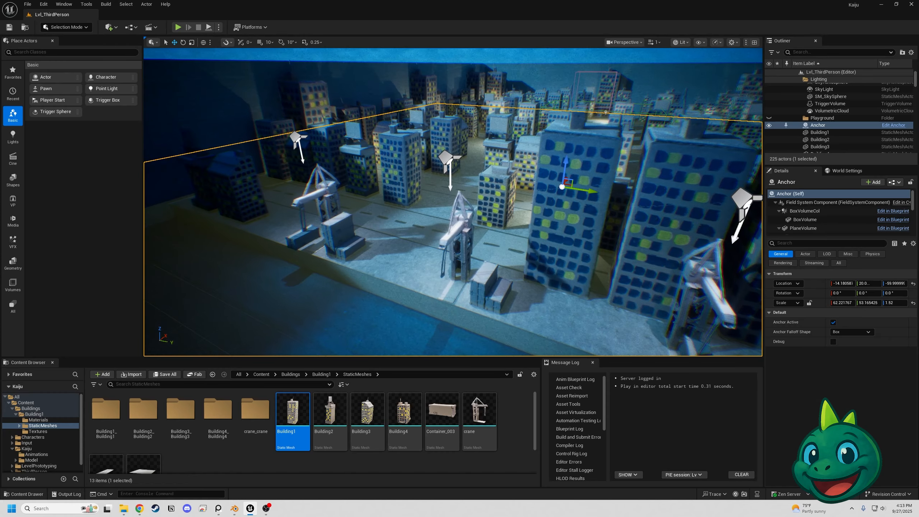
Select a harbor crane for a closer look, and survey the city layout from above.
{"action": "left_click", "coordinate": [456, 235]}
{"action": "key", "text": "w"}
{"action": "right_click_drag", "start_coordinate": [457, 235], "coordinate": [554, 257]}
{"action": "key", "text": "a"}
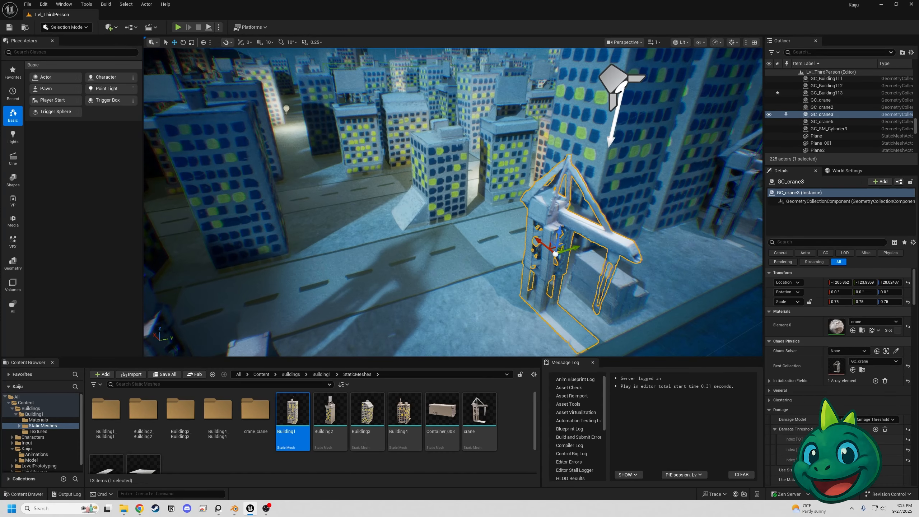
{"action": "mouse_move", "coordinate": [405, 253]}
{"action": "right_mouse_down"}
{"action": "mouse_move", "coordinate": [441, 253]}
{"action": "mouse_move", "coordinate": [372, 244]}
{"action": "mouse_move", "coordinate": [367, 177]}
{"action": "mouse_move", "coordinate": [332, 261]}
{"action": "mouse_move", "coordinate": [375, 265]}
{"action": "mouse_move", "coordinate": [409, 241]}
{"action": "right_mouse_up"}
{"action": "key", "text": "s"}
{"action": "key", "text": "s"}
{"action": "key", "text": "s"}
{"action": "left_click", "coordinate": [410, 241]}
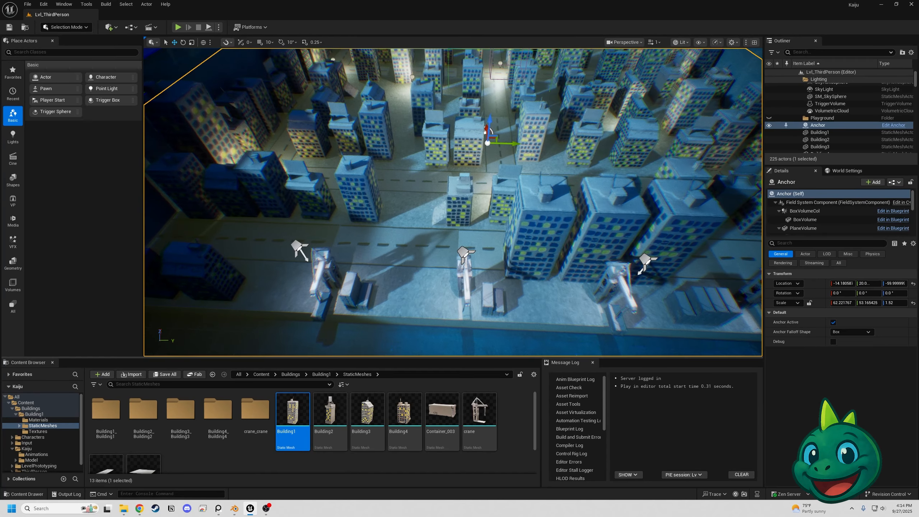
Enlarge the asset browser, open the Plane static mesh, and examine its road markings from above.
{"action": "left_click_drag", "start_coordinate": [255, 358], "coordinate": [218, 305]}
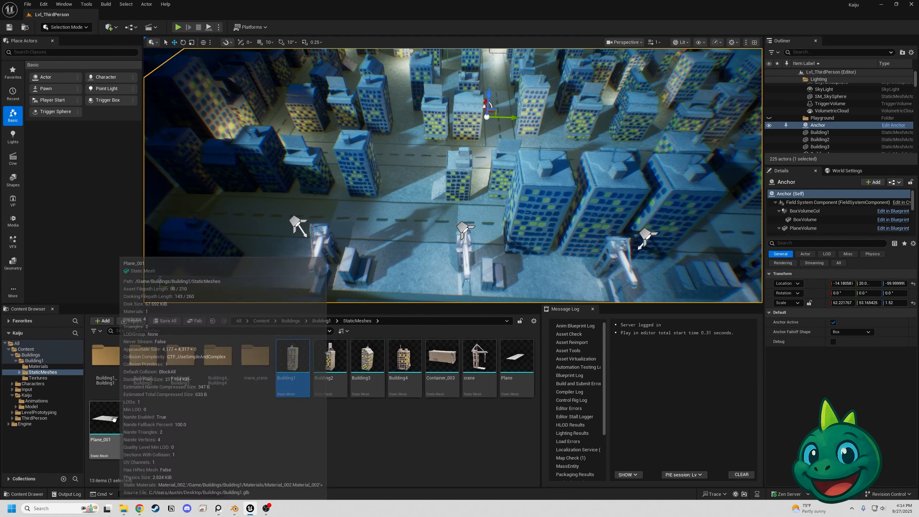
{"action": "left_click", "coordinate": [517, 362]}
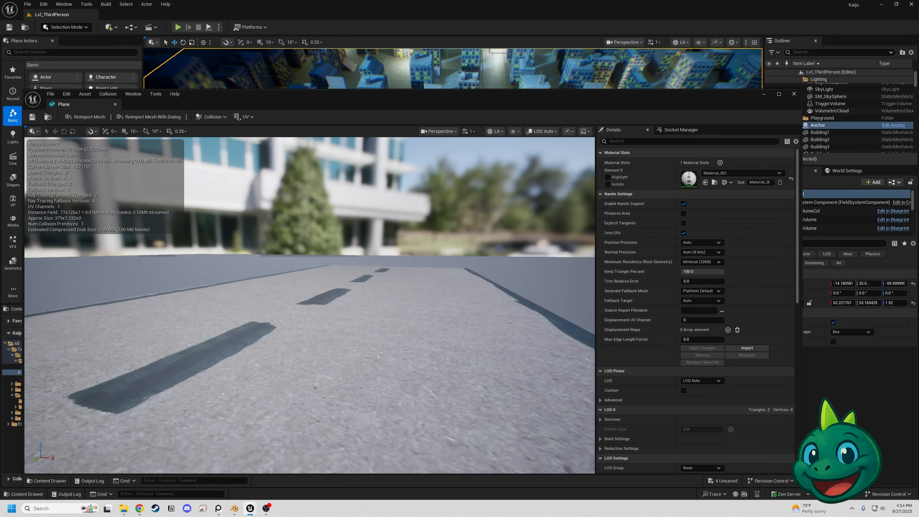
{"action": "right_click_drag", "start_coordinate": [309, 305], "coordinate": [179, 326]}
{"action": "mouse_move", "coordinate": [335, 279]}
{"action": "right_mouse_down"}
{"action": "mouse_move", "coordinate": [296, 282]}
{"action": "mouse_move", "coordinate": [336, 278]}
{"action": "right_mouse_up"}
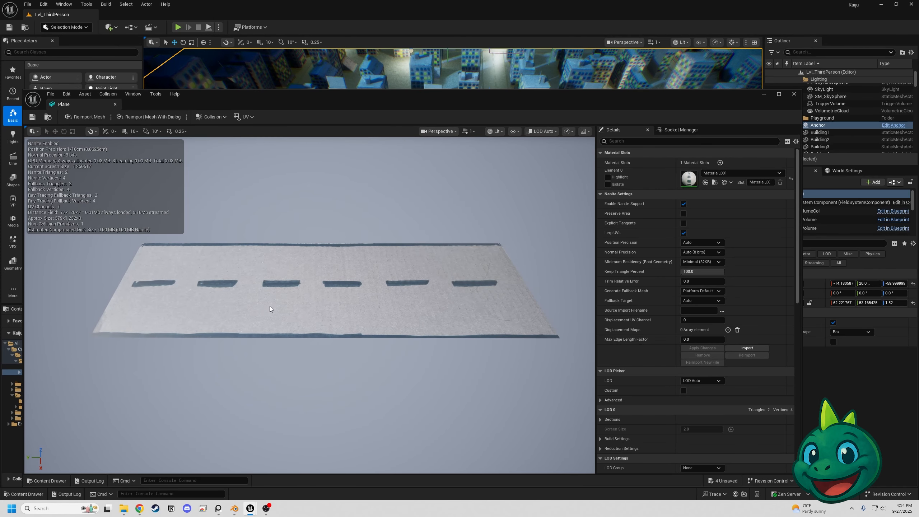
{"action": "left_click", "coordinate": [763, 94]}
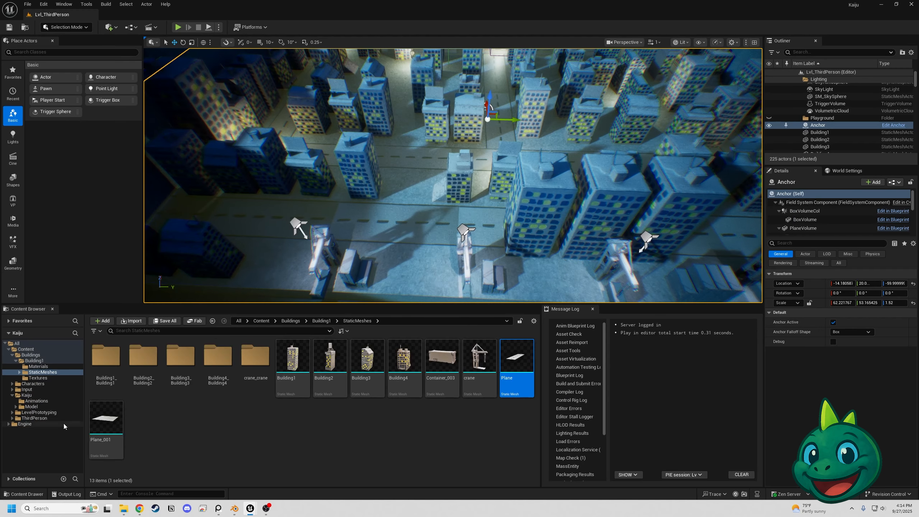
Open the Plane_001 static mesh, inspect its cardboard surface, and close the mesh editor.
{"action": "double_click", "coordinate": [117, 424]}
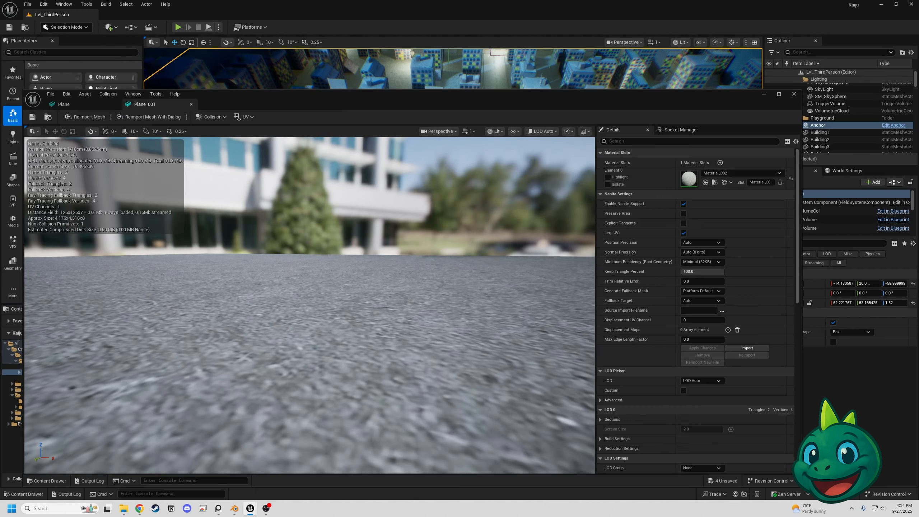
{"action": "right_click_drag", "start_coordinate": [450, 249], "coordinate": [304, 369]}
{"action": "left_click", "coordinate": [793, 93]}
Examine the blue water surface and its edges beside the harbor.
{"action": "right_click_drag", "start_coordinate": [436, 149], "coordinate": [578, 217]}
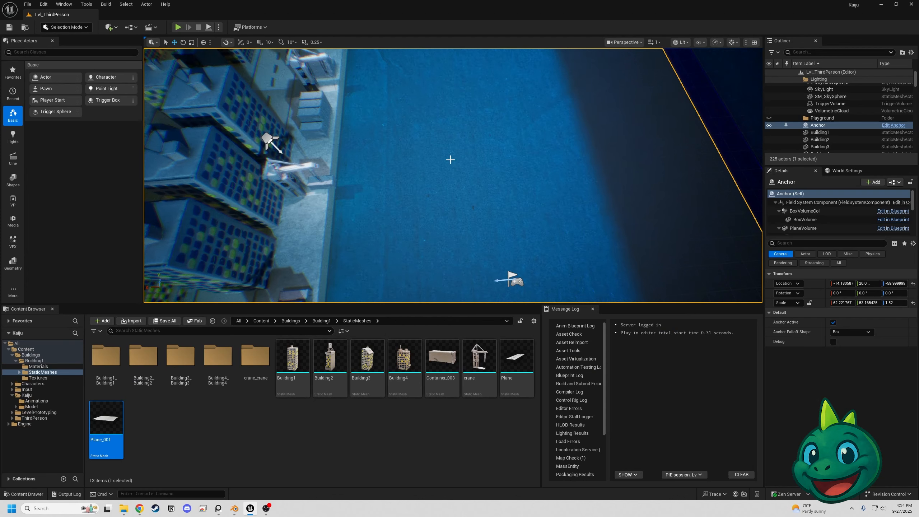
{"action": "right_click_drag", "start_coordinate": [465, 195], "coordinate": [466, 109]}
{"action": "left_click", "coordinate": [466, 194]}
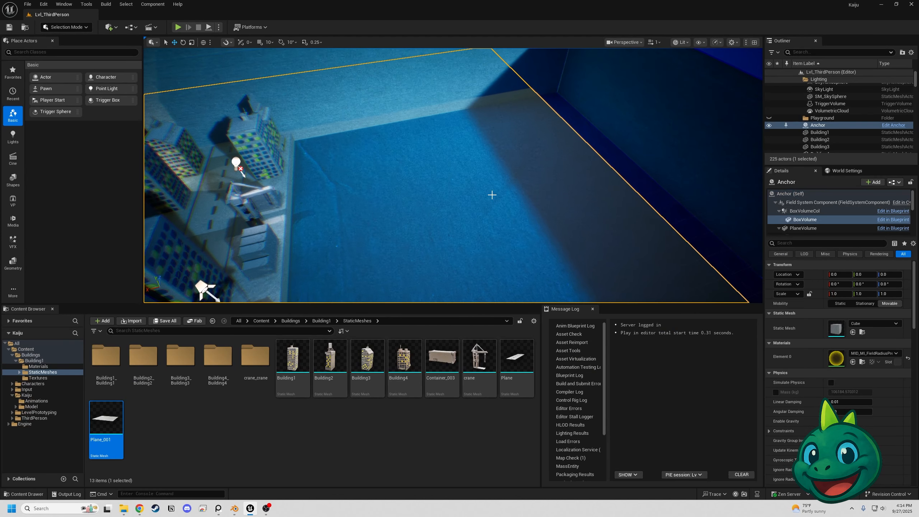
{"action": "right_click_drag", "start_coordinate": [492, 190], "coordinate": [380, 145]}
Select the Plane_6 boundary wall and inspect how the planes enclose the city.
{"action": "left_click", "coordinate": [592, 172]}
{"action": "right_click_drag", "start_coordinate": [592, 172], "coordinate": [576, 145]}
{"action": "key", "text": "w"}
{"action": "key", "text": "w"}
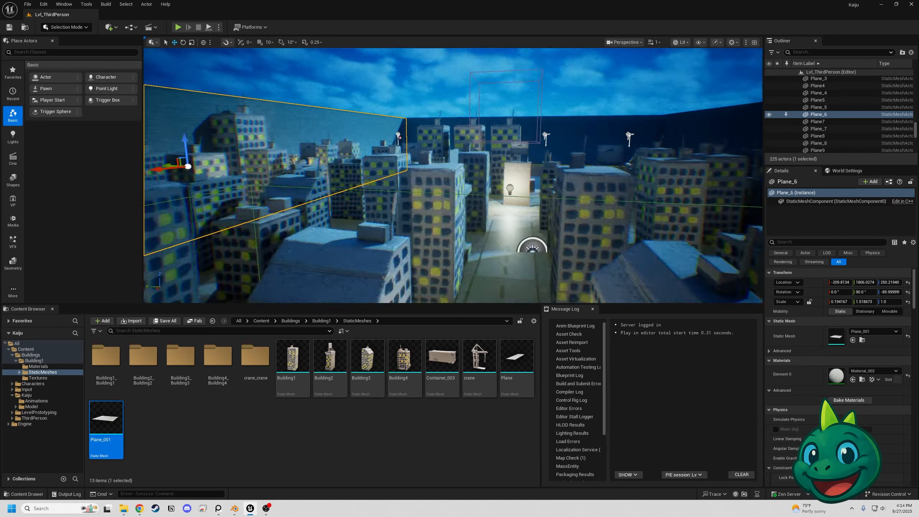
{"action": "right_click_drag", "start_coordinate": [453, 175], "coordinate": [470, 235]}
{"action": "mouse_move", "coordinate": [535, 184]}
{"action": "right_mouse_down"}
{"action": "mouse_move", "coordinate": [553, 199]}
{"action": "mouse_move", "coordinate": [481, 163]}
{"action": "mouse_move", "coordinate": [535, 184]}
{"action": "right_mouse_up"}
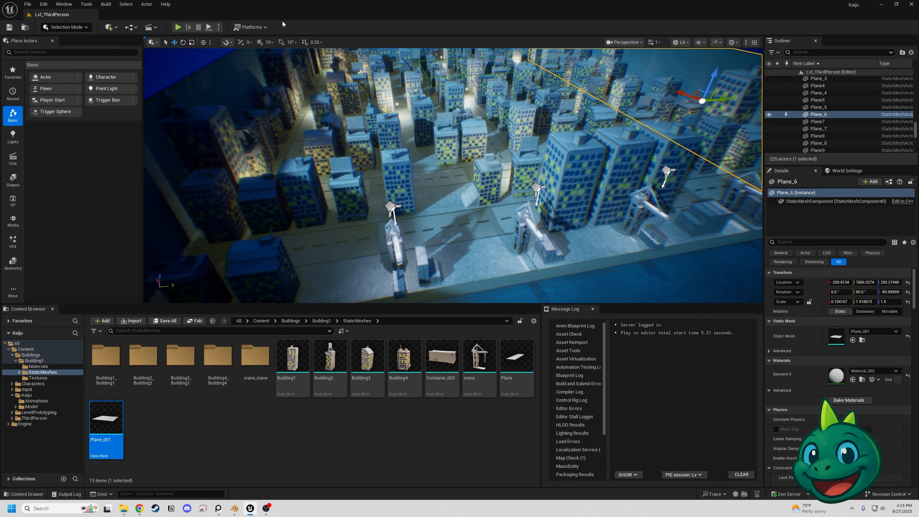
Playtest the level by walking the kaiju from the water past the harbor cranes into the city streets, and end the session.
{"action": "left_click", "coordinate": [180, 29]}
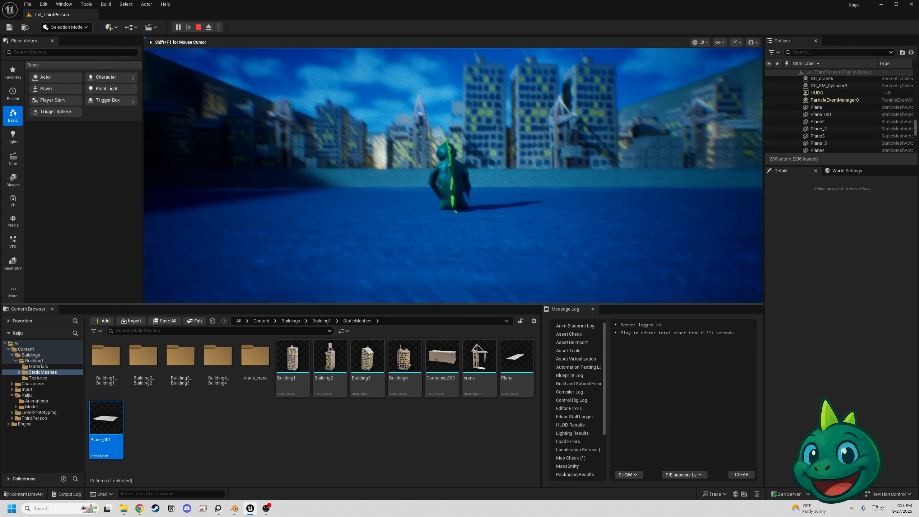
{"action": "key", "text": "w"}
{"action": "key", "text": "space"}
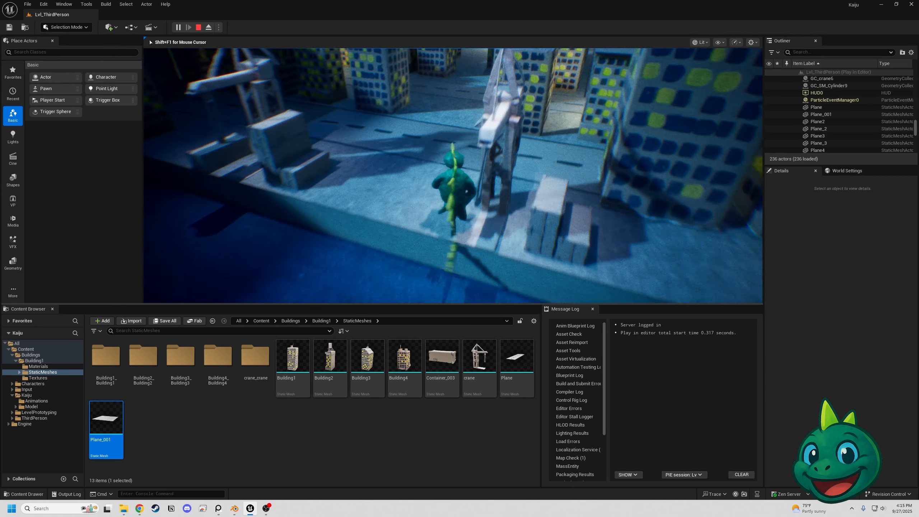
{"action": "key", "text": "d"}
{"action": "key", "text": "a"}
{"action": "key", "text": "s"}
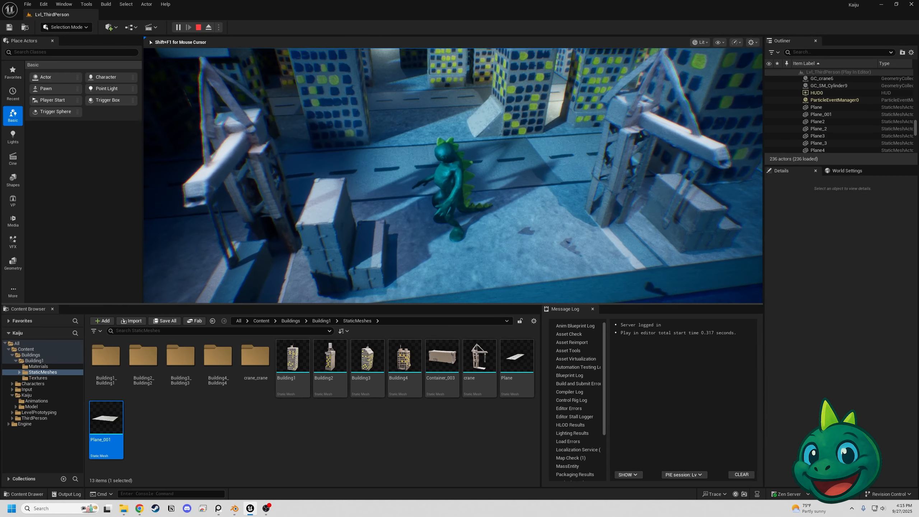
{"action": "key", "text": "w"}
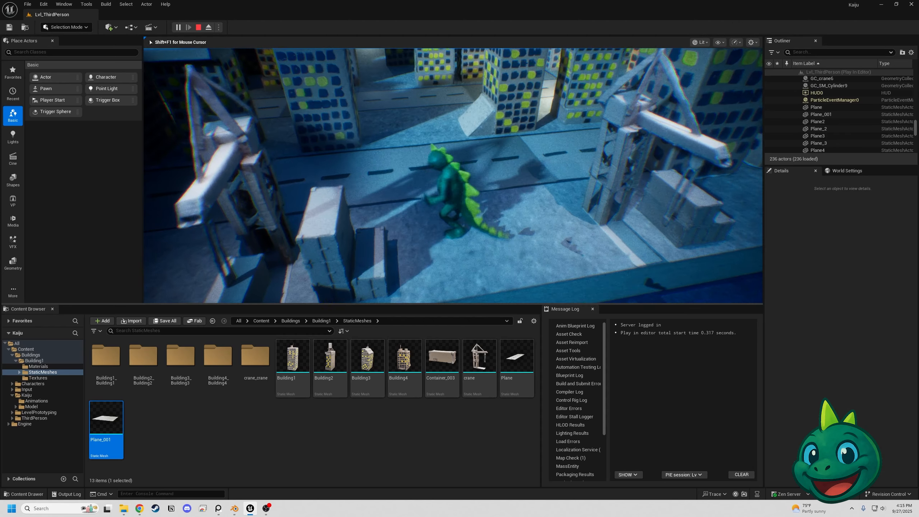
{"action": "key", "text": "a"}
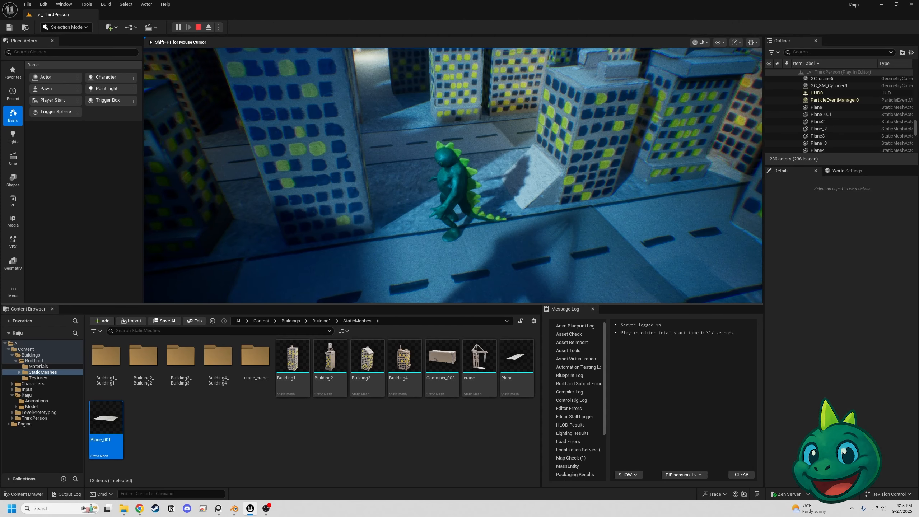
{"action": "key", "text": "Escape"}
Open the BP_ThirdPersonCharacter blueprint and find the SpawnActor Damage node in its event graph.
{"action": "left_click", "coordinate": [65, 417]}
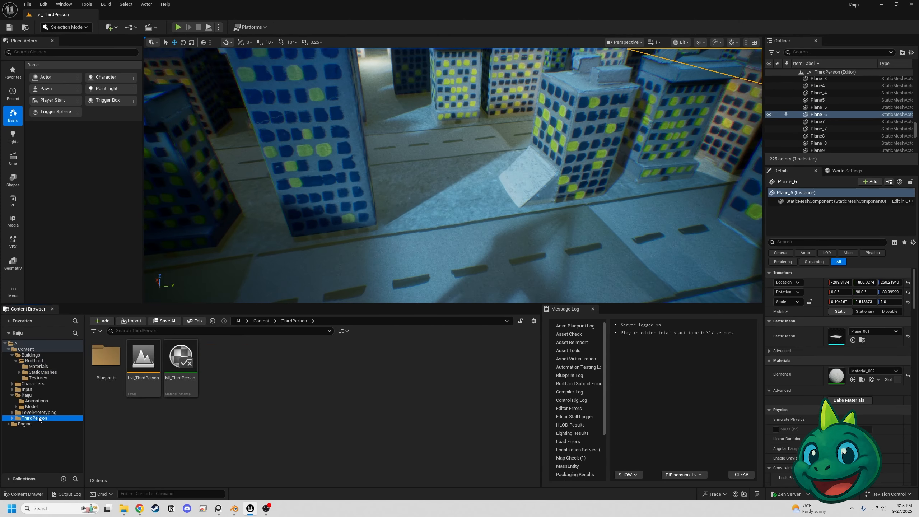
{"action": "double_click", "coordinate": [106, 356]}
{"action": "double_click", "coordinate": [106, 356]}
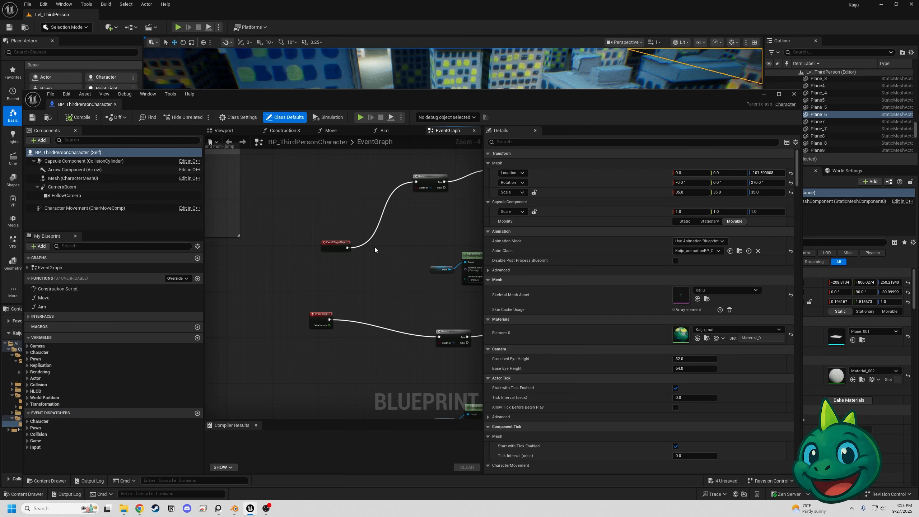
{"action": "scroll", "coordinate": [380, 250], "scroll_direction": "down", "scroll_amount": 3}
{"action": "right_click_drag", "start_coordinate": [394, 254], "coordinate": [268, 222]}
{"action": "scroll", "coordinate": [397, 249], "scroll_direction": "up", "scroll_amount": 4}
{"action": "right_click_drag", "start_coordinate": [387, 229], "coordinate": [341, 374]}
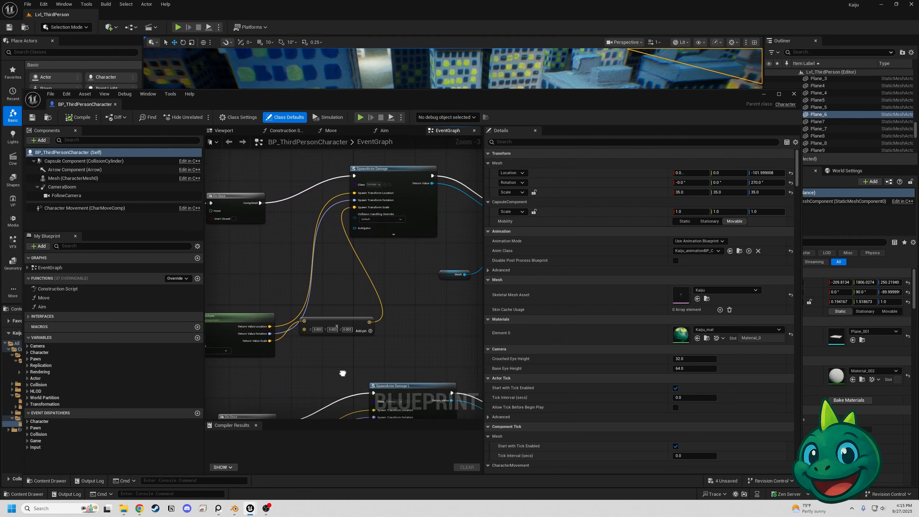
Examine the SpawnActor Damage L node and its Attach Actor To Component connection, and minimize the blueprint editor.
{"action": "left_click", "coordinate": [421, 223]}
{"action": "right_click_drag", "start_coordinate": [438, 323], "coordinate": [468, 298]}
{"action": "right_click_drag", "start_coordinate": [348, 330], "coordinate": [306, 322]}
{"action": "right_click_drag", "start_coordinate": [462, 298], "coordinate": [368, 150]}
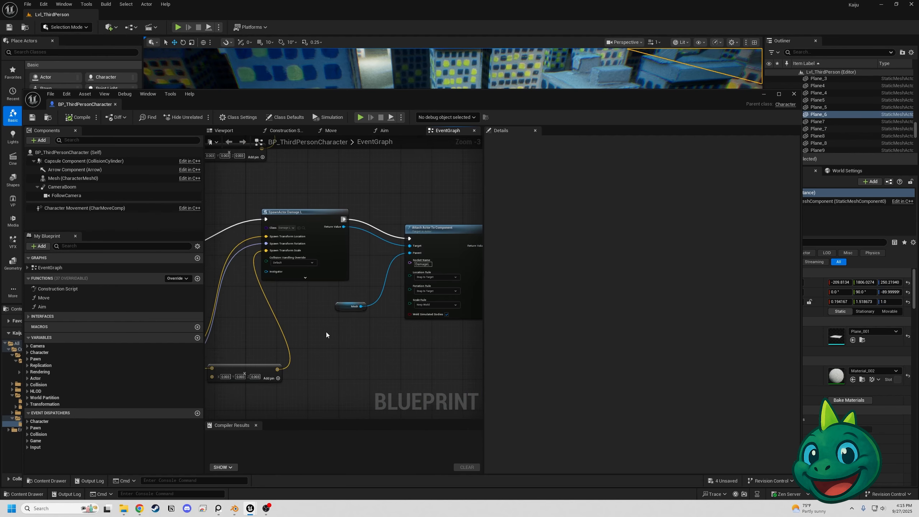
{"action": "right_click_drag", "start_coordinate": [315, 370], "coordinate": [328, 329]}
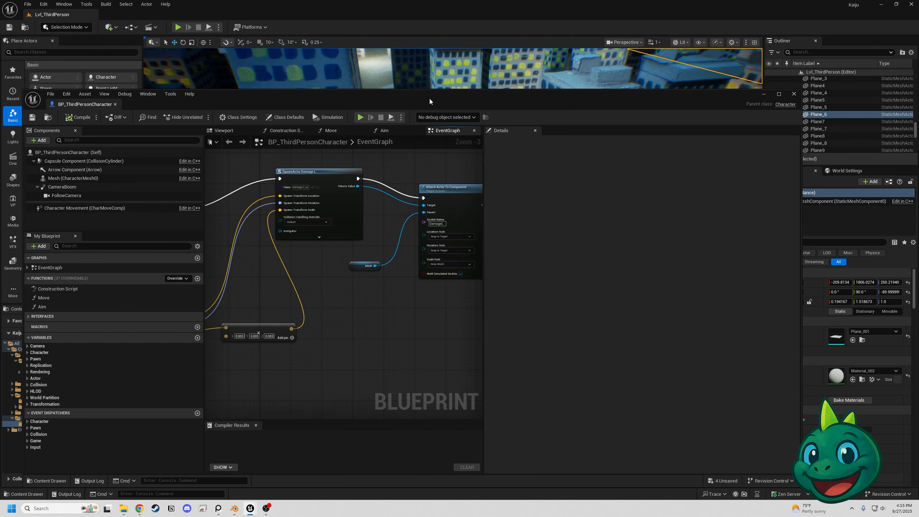
{"action": "left_click_drag", "start_coordinate": [430, 98], "coordinate": [456, 66]}
{"action": "left_click", "coordinate": [786, 64]}
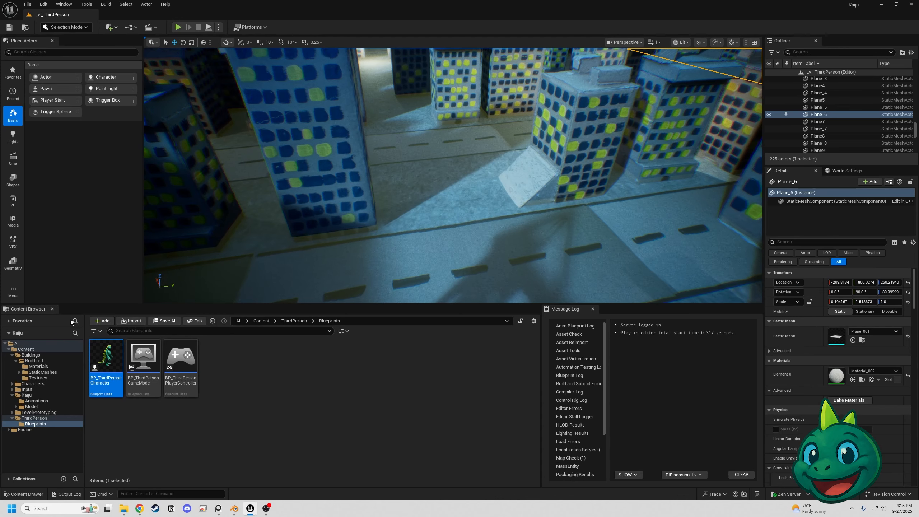
Create a Blueprint class in the Content folder with FS_MasterField as its parent and name it Explosion.
{"action": "left_click", "coordinate": [114, 30]}
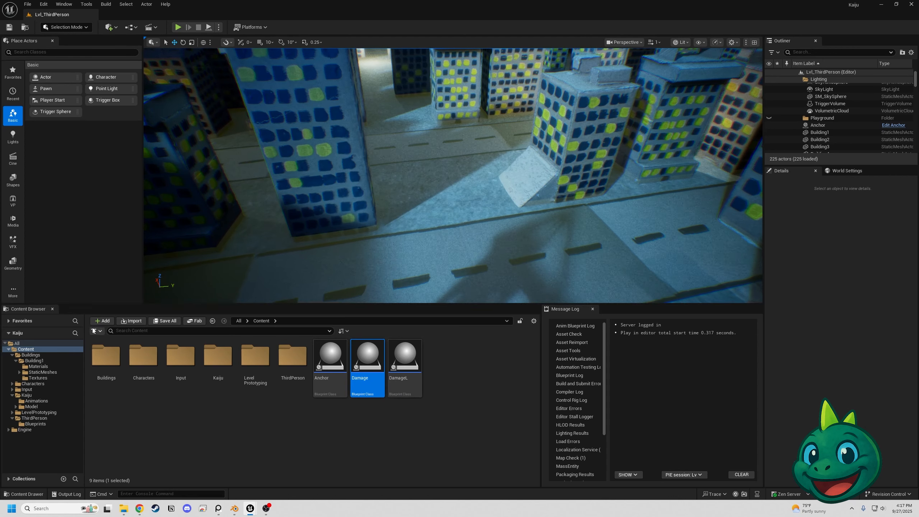
{"action": "left_click", "coordinate": [100, 320]}
{"action": "mouse_move", "coordinate": [134, 183]}
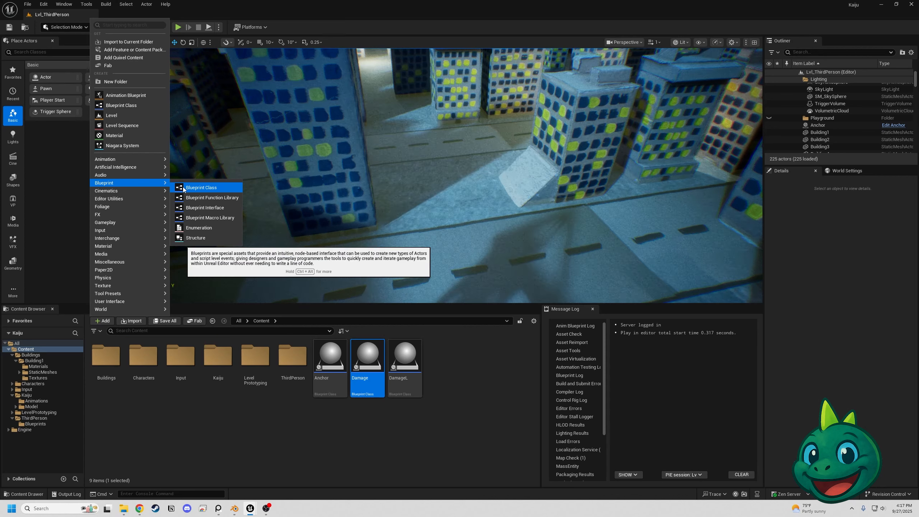
{"action": "left_click", "coordinate": [122, 108]}
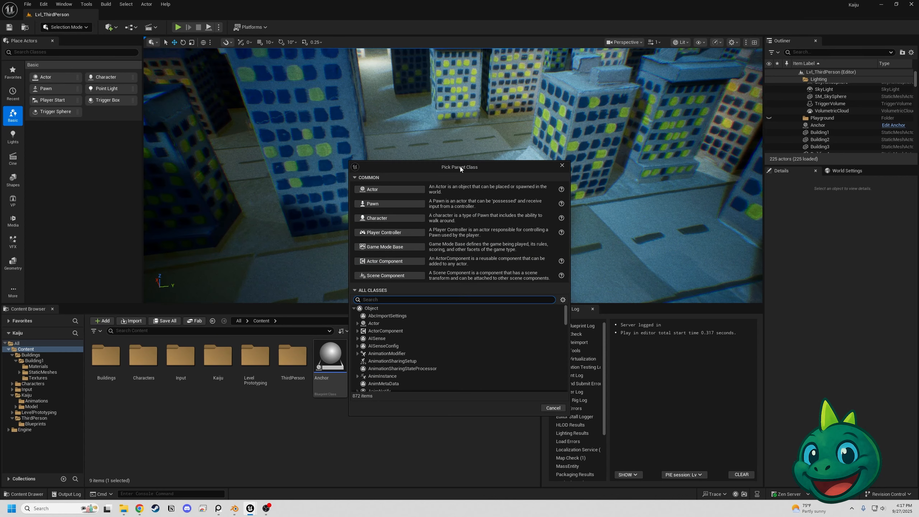
{"action": "type", "text": "maste"}
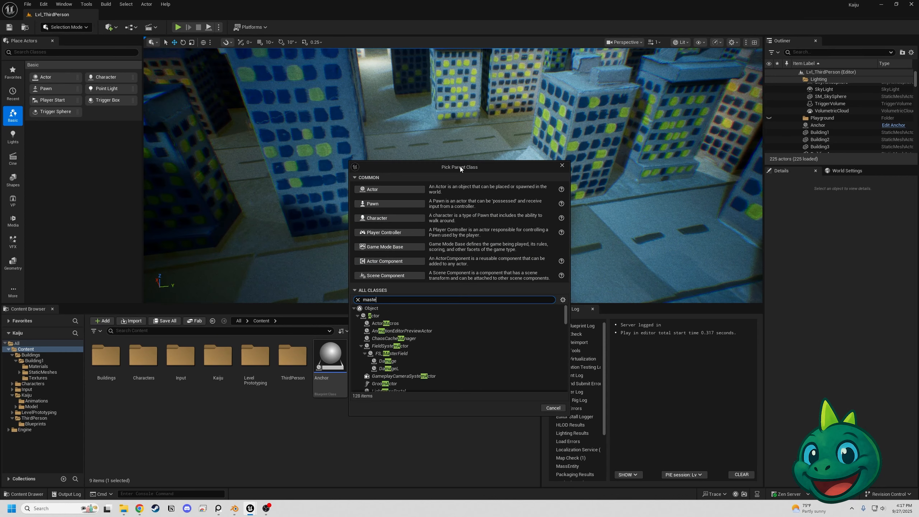
{"action": "type", "text": "r"}
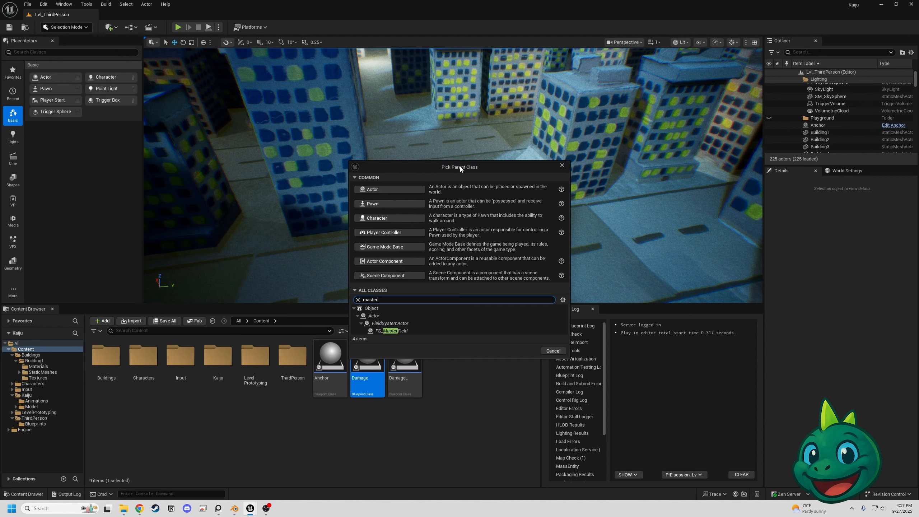
{"action": "left_click", "coordinate": [391, 330]}
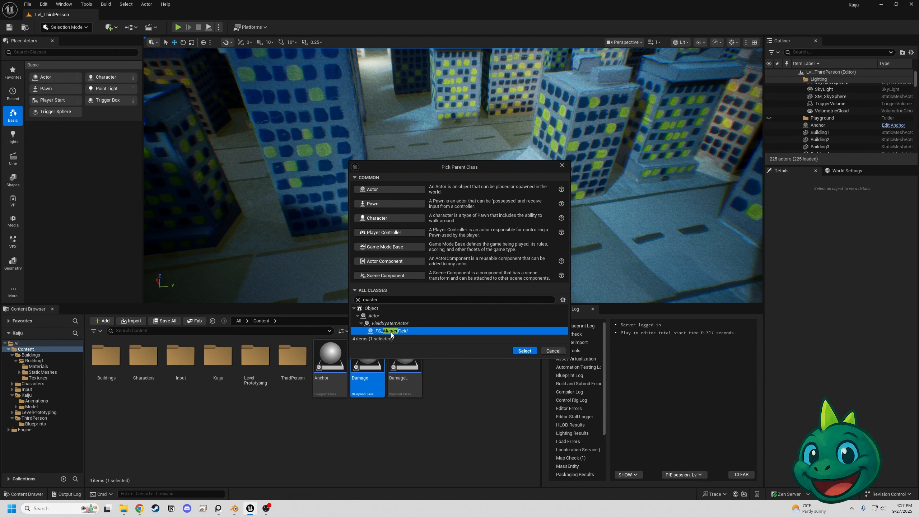
{"action": "left_click", "coordinate": [524, 351]}
{"action": "scroll", "coordinate": [461, 240], "scroll_direction": "down", "scroll_amount": 5}
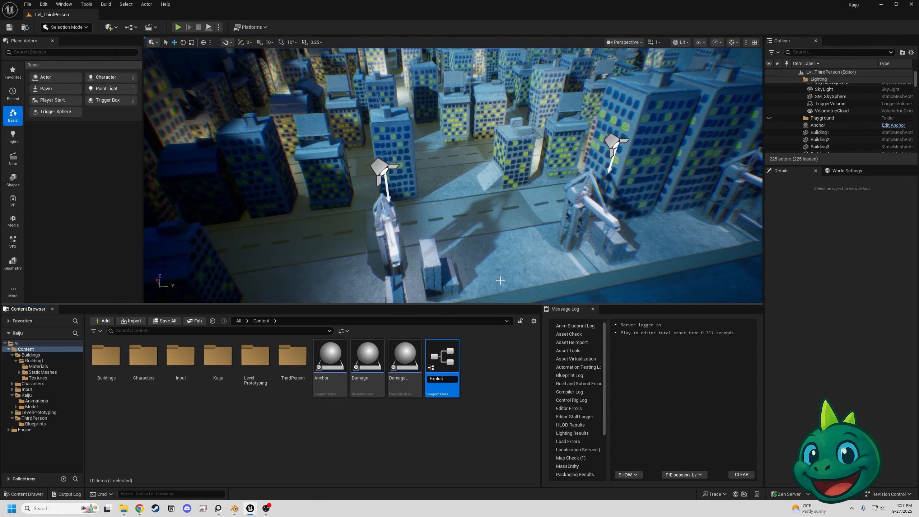
Place the Explosion field on the street beside a tall building and review its field settings.
{"action": "left_click_drag", "start_coordinate": [442, 358], "coordinate": [418, 180]}
{"action": "right_click_drag", "start_coordinate": [443, 169], "coordinate": [551, 128]}
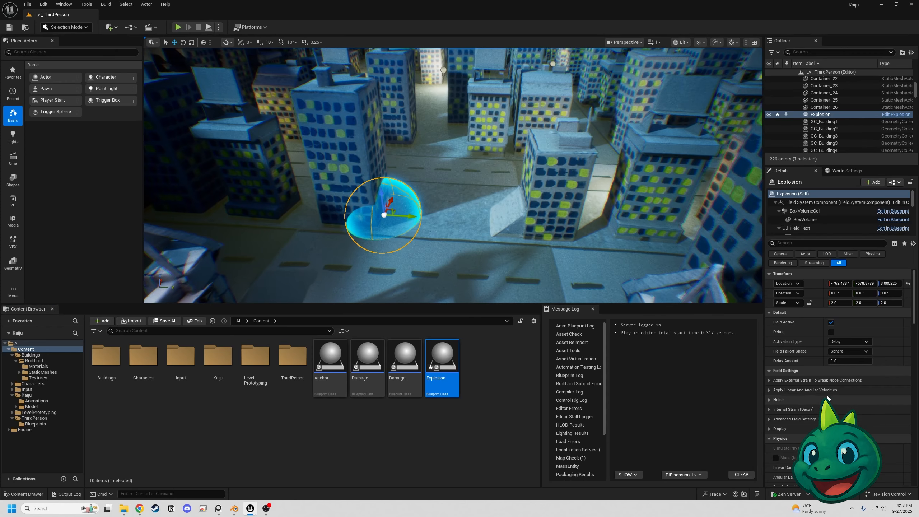
{"action": "scroll", "coordinate": [820, 388], "scroll_direction": "down", "scroll_amount": 5}
{"action": "scroll", "coordinate": [836, 390], "scroll_direction": "down", "scroll_amount": 6}
{"action": "scroll", "coordinate": [815, 403], "scroll_direction": "up", "scroll_amount": 10}
Raise the Explosion field to about Z 143.6, shift it to about Y -425.8 between the buildings, and delete it from the level.
{"action": "left_click_drag", "start_coordinate": [379, 197], "coordinate": [378, 145]}
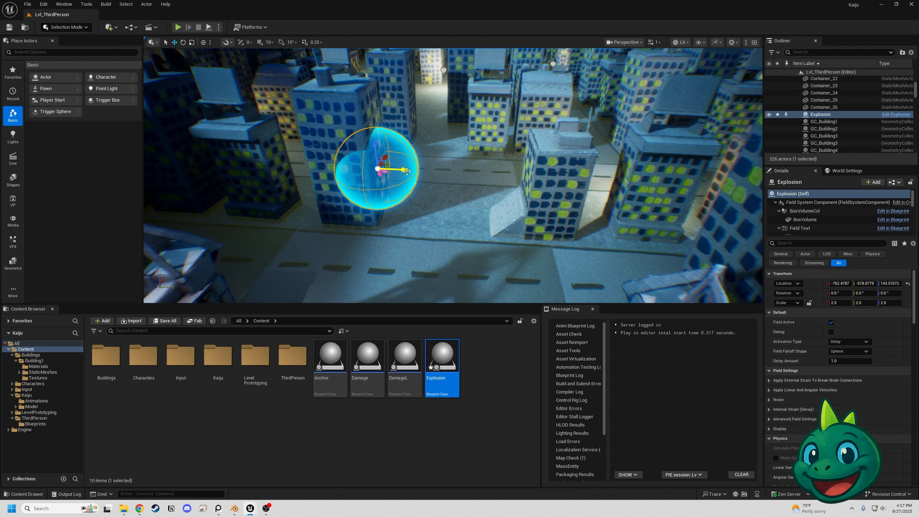
{"action": "left_click_drag", "start_coordinate": [406, 171], "coordinate": [469, 174]}
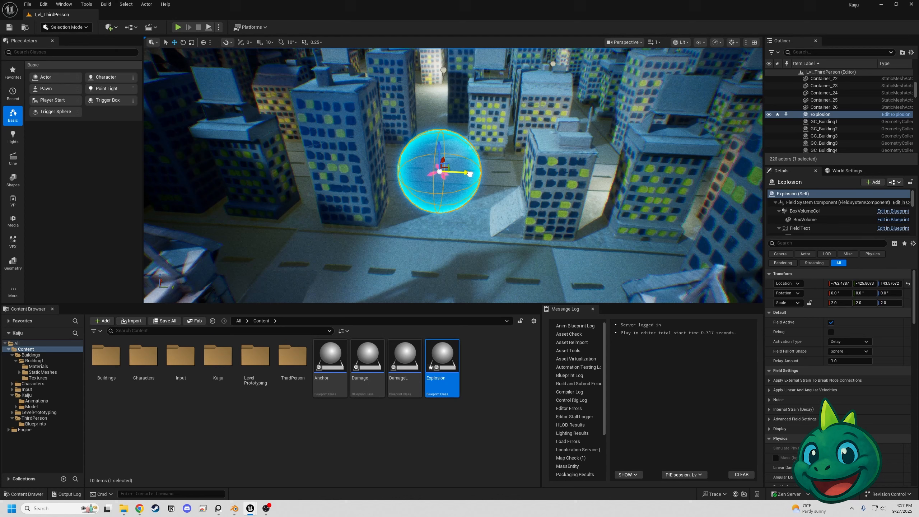
{"action": "key", "text": "Delete"}
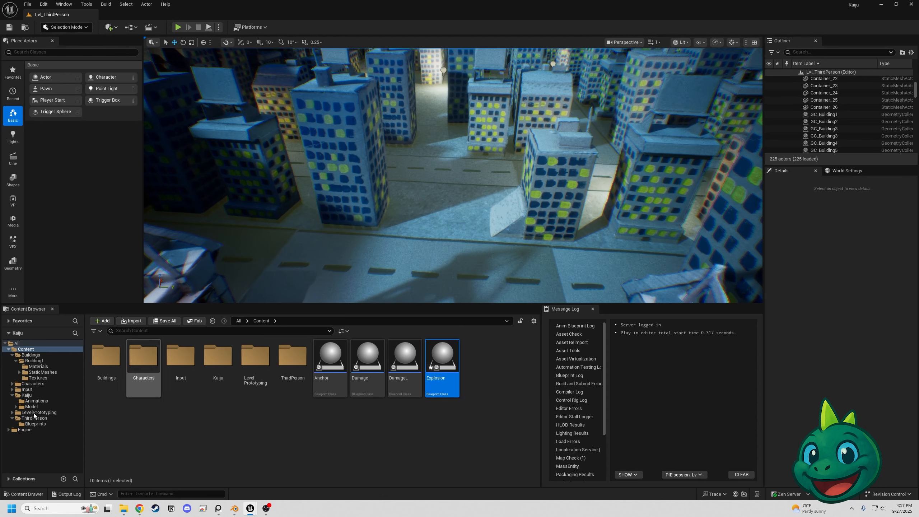
Reopen BP_ThirdPersonCharacter, inspect its damage nodes and the kaiju mesh, and minimize the blueprint editor.
{"action": "left_click", "coordinate": [48, 423]}
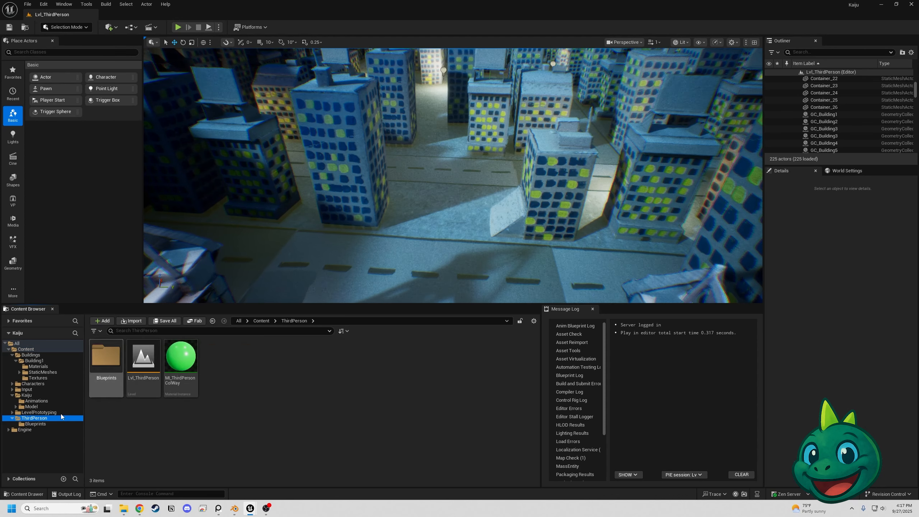
{"action": "left_click", "coordinate": [95, 368]}
{"action": "double_click", "coordinate": [95, 368]}
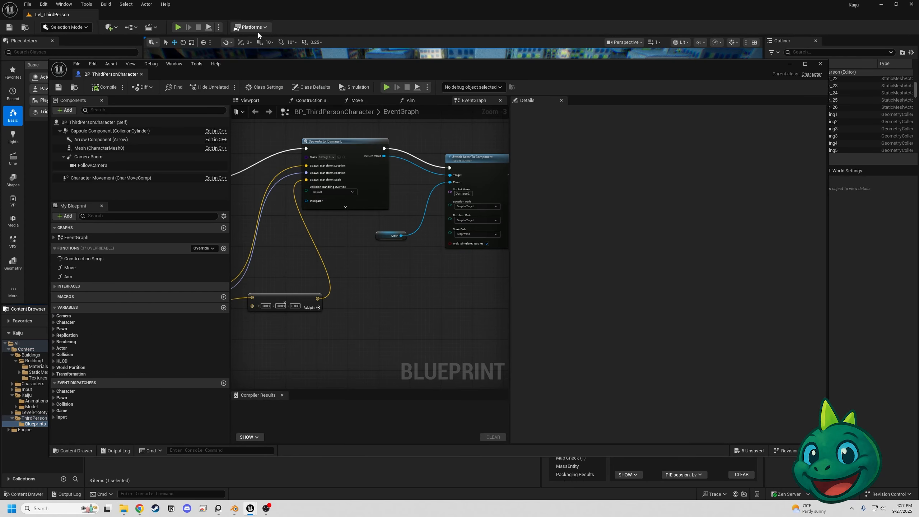
{"action": "right_click_drag", "start_coordinate": [414, 256], "coordinate": [398, 296]}
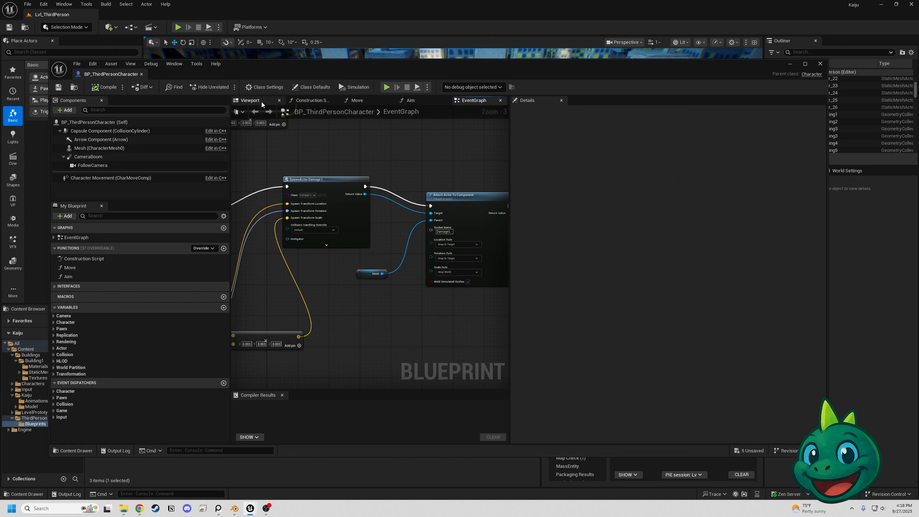
{"action": "left_click", "coordinate": [319, 100]}
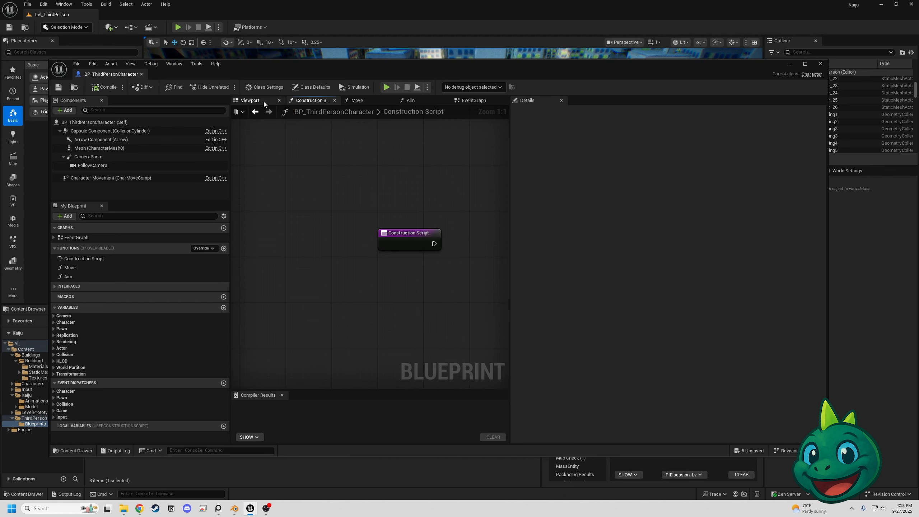
{"action": "left_click", "coordinate": [260, 102]}
{"action": "left_click", "coordinate": [374, 250]}
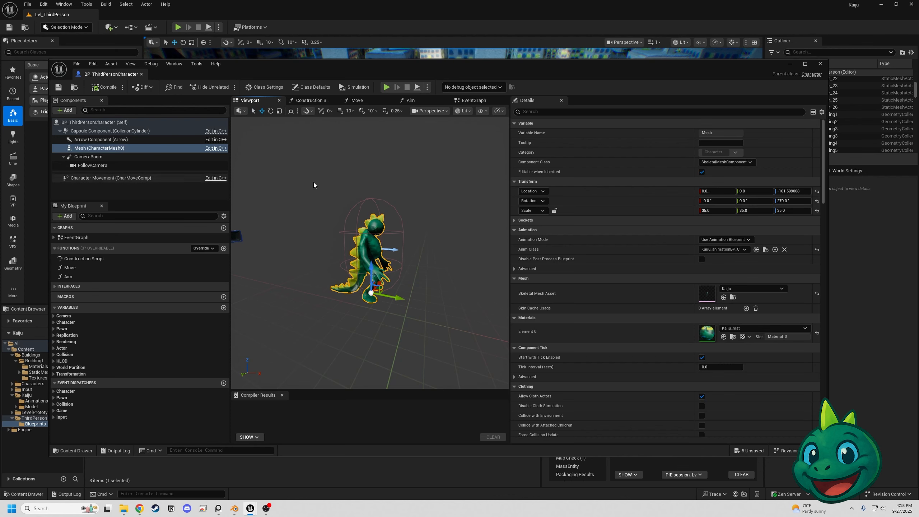
{"action": "left_click", "coordinate": [790, 64]}
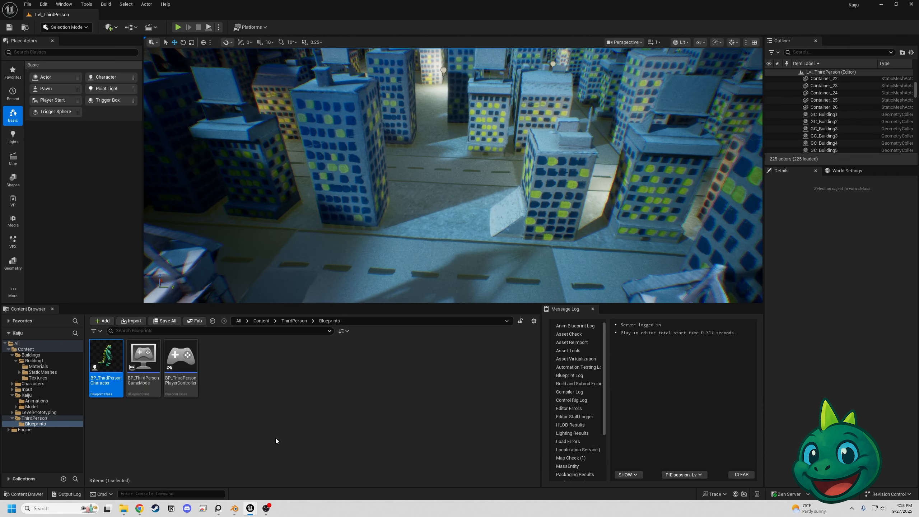
Enable Debug in the Damage blueprint's defaults, compile it, and minimize the editor.
{"action": "left_click", "coordinate": [34, 360]}
{"action": "left_click", "coordinate": [30, 354]}
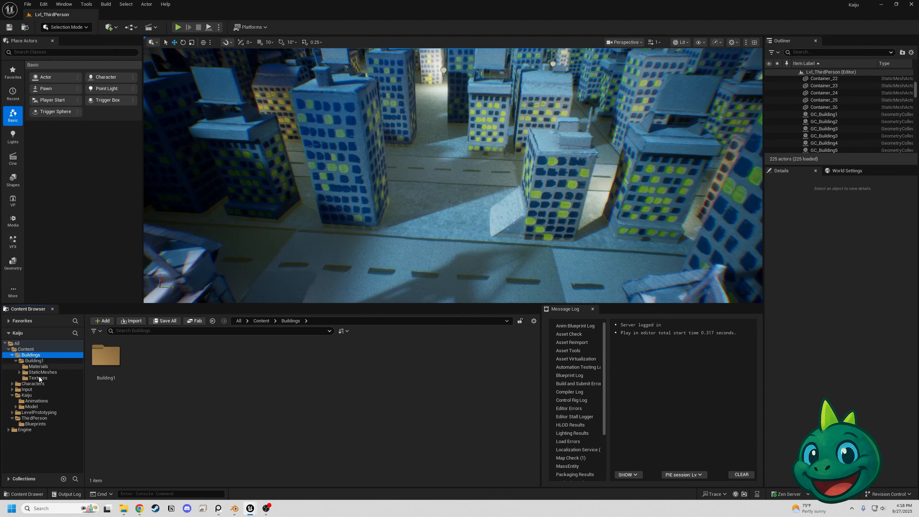
{"action": "left_click", "coordinate": [26, 349]}
{"action": "left_click", "coordinate": [367, 358]}
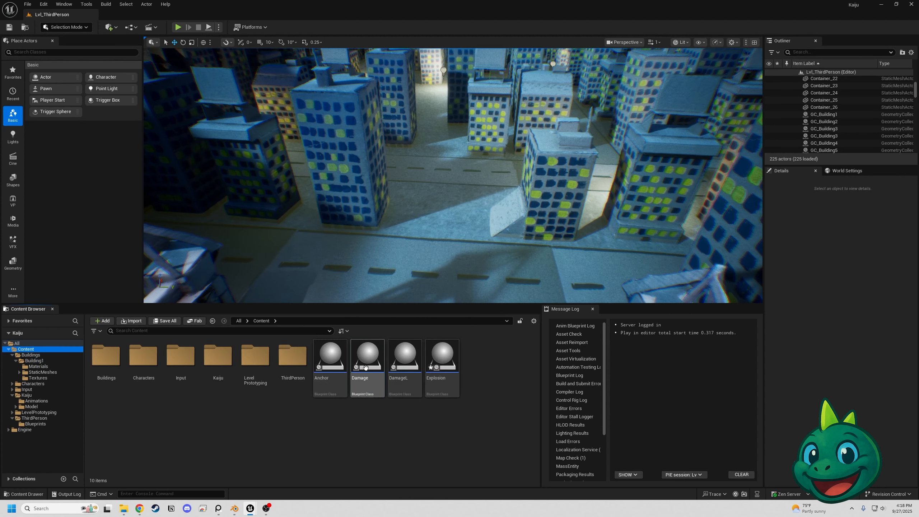
{"action": "left_click", "coordinate": [861, 172]}
{"action": "left_click", "coordinate": [800, 172]}
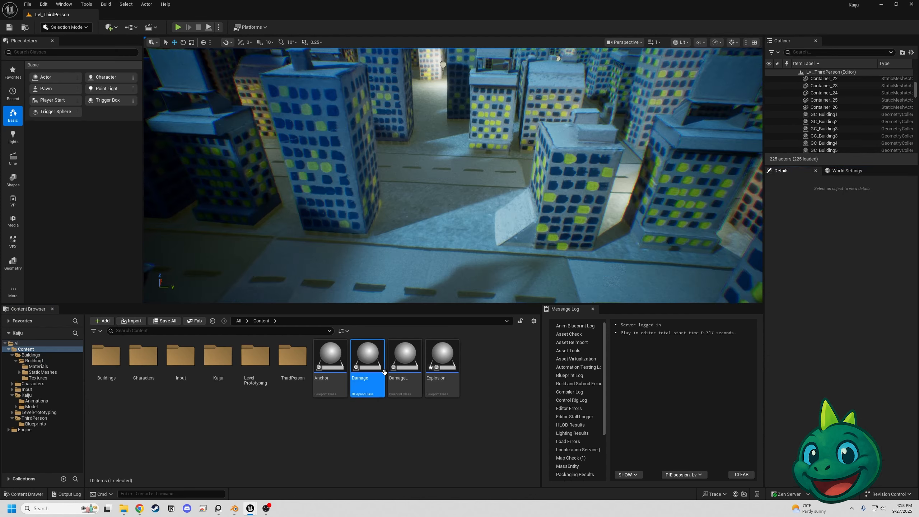
{"action": "double_click", "coordinate": [383, 373]}
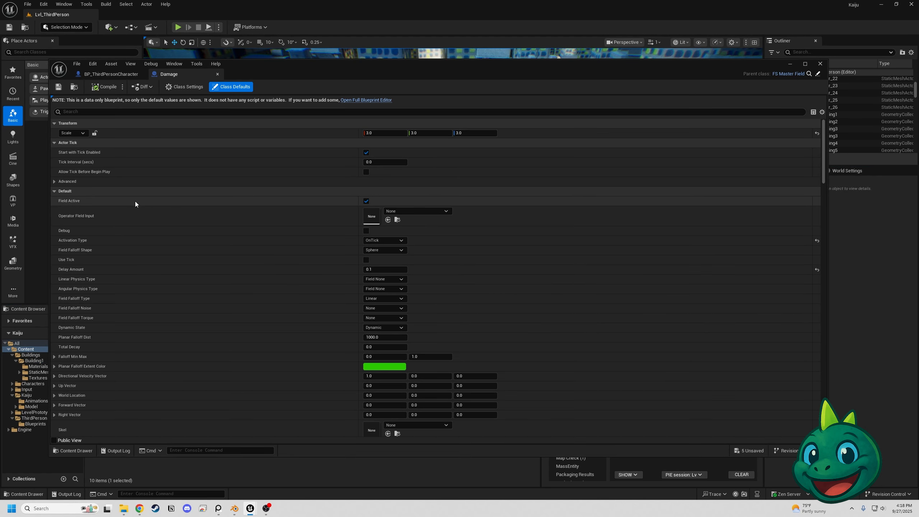
{"action": "left_click", "coordinate": [365, 231]}
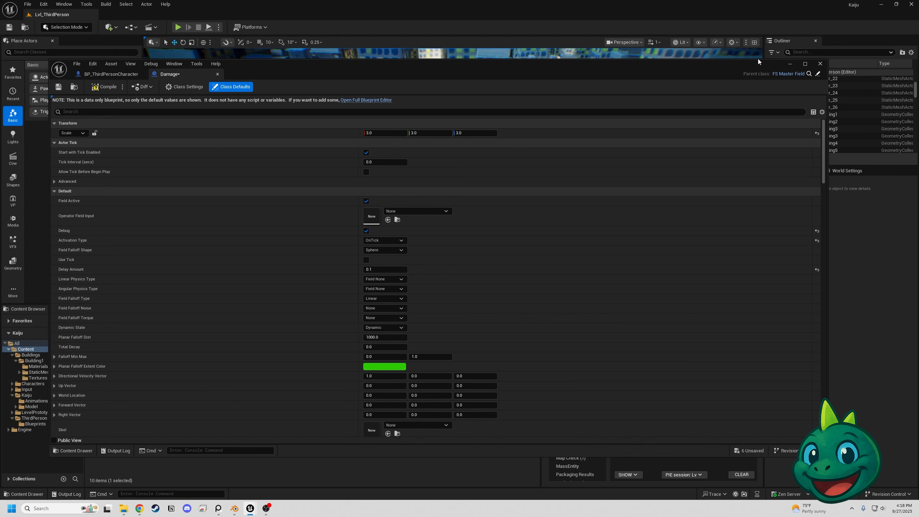
{"action": "left_click", "coordinate": [104, 87]}
{"action": "left_click", "coordinate": [788, 64]}
Enable Debug in the DamageL blueprint's defaults, compile it, and minimize the blueprint editor.
{"action": "double_click", "coordinate": [404, 365]}
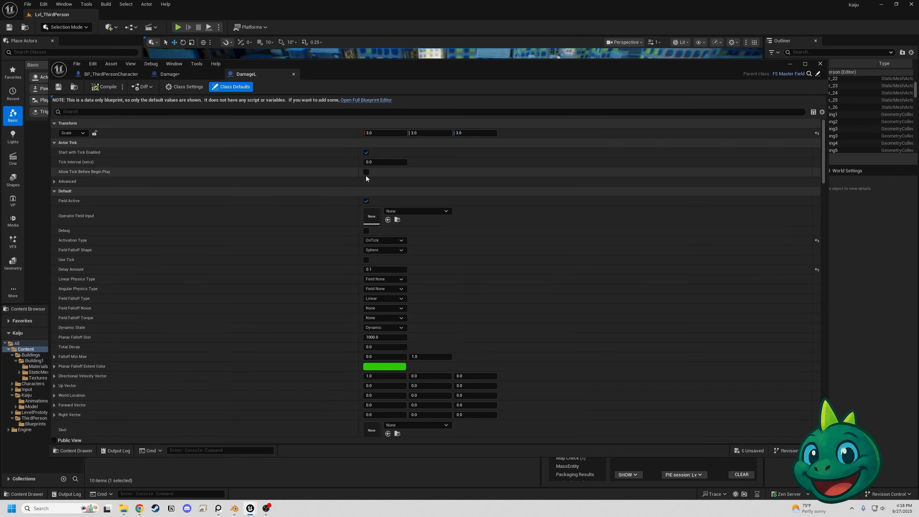
{"action": "left_click", "coordinate": [366, 231]}
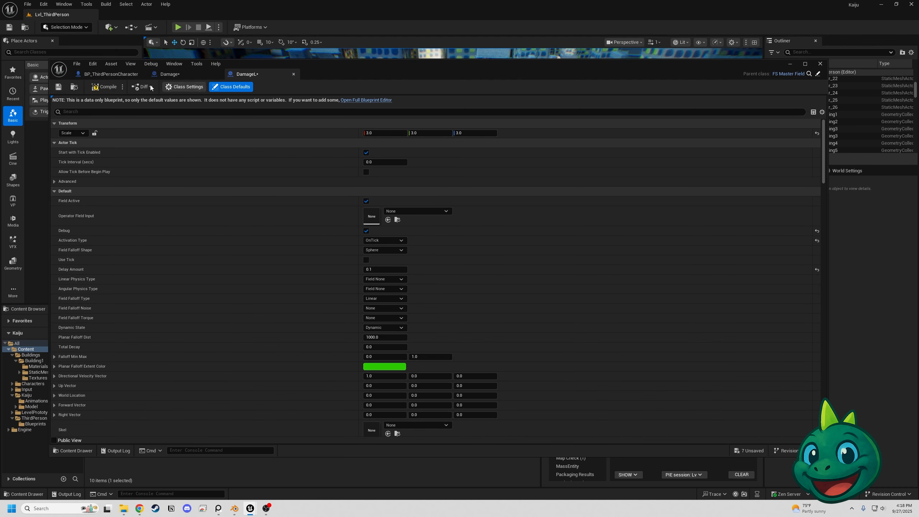
{"action": "left_click", "coordinate": [95, 89]}
{"action": "left_click", "coordinate": [792, 65]}
Start a play session and walk the kaiju across the blue harbour floor to the buildings behind the cranes.
{"action": "left_click", "coordinate": [182, 28]}
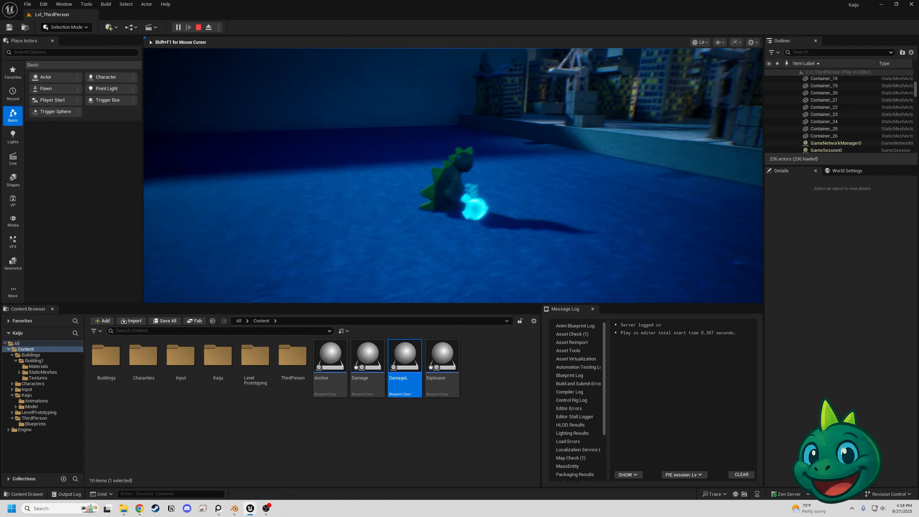
{"action": "key", "text": "s"}
{"action": "key", "text": "a"}
{"action": "key", "text": "s"}
{"action": "key", "text": "d"}
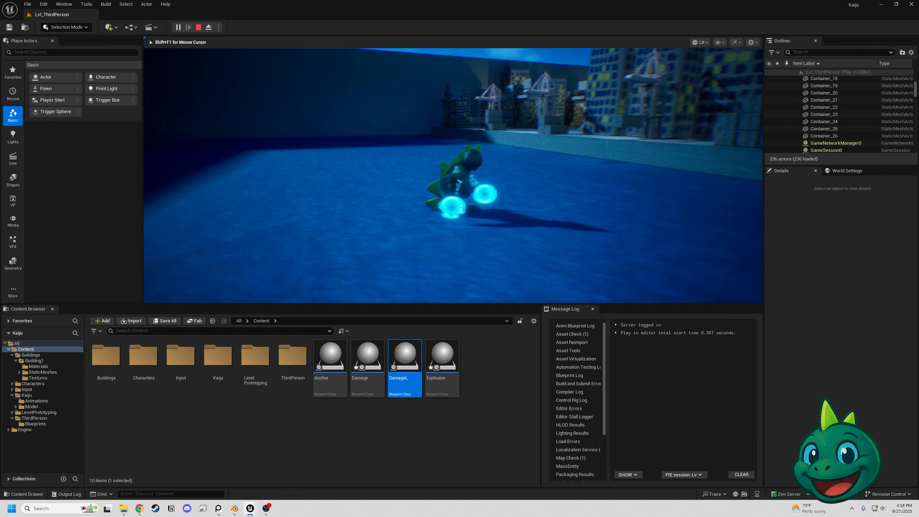
{"action": "key", "text": "w"}
{"action": "key", "text": "a"}
{"action": "key", "text": "w"}
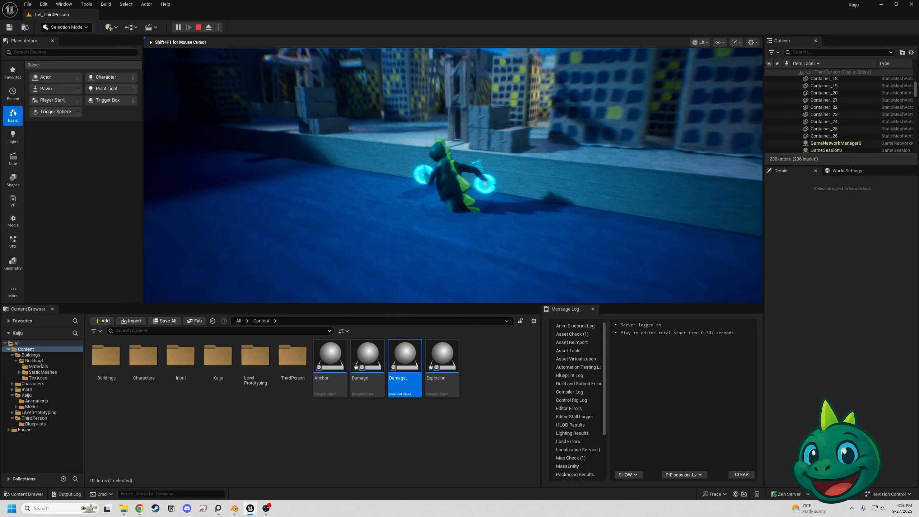
{"action": "key", "text": "a"}
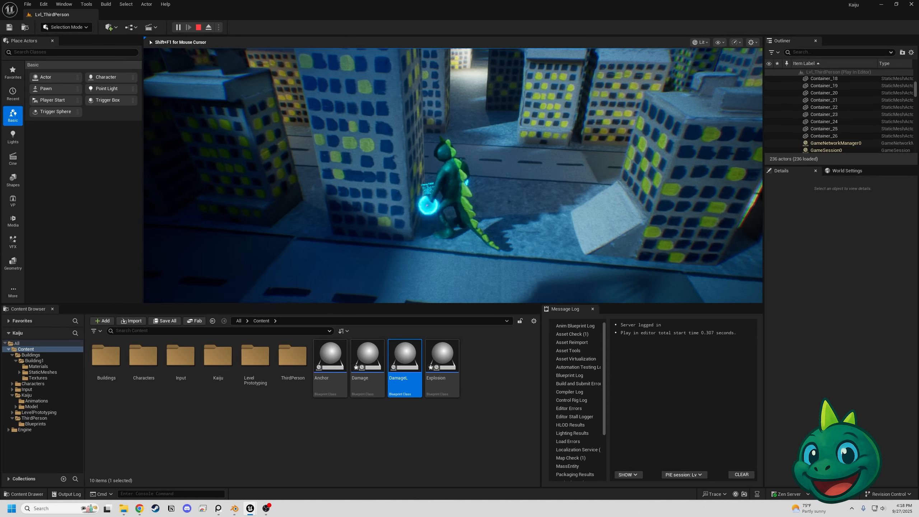
Attack the waterfront buildings with the kaiju to test the damage fields at its hands.
{"action": "key", "text": "s"}
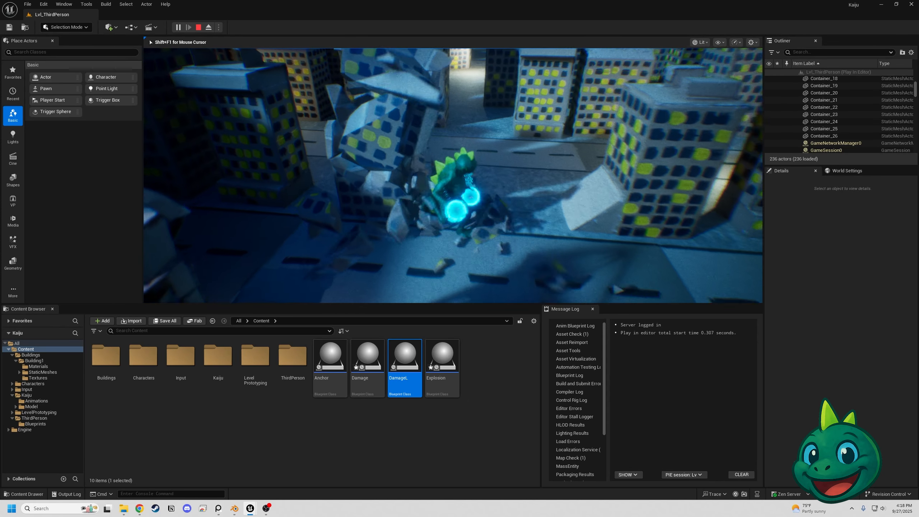
{"action": "key", "text": "d"}
{"action": "key", "text": "w"}
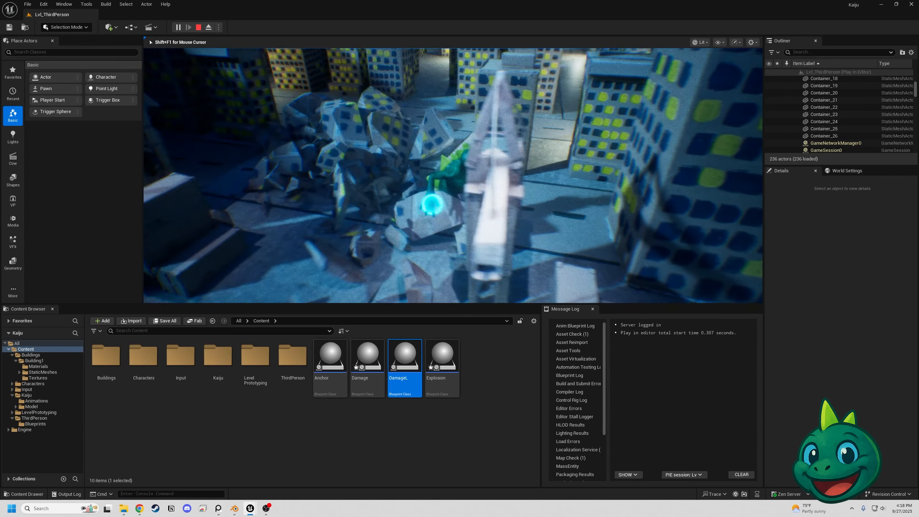
{"action": "key", "text": "w"}
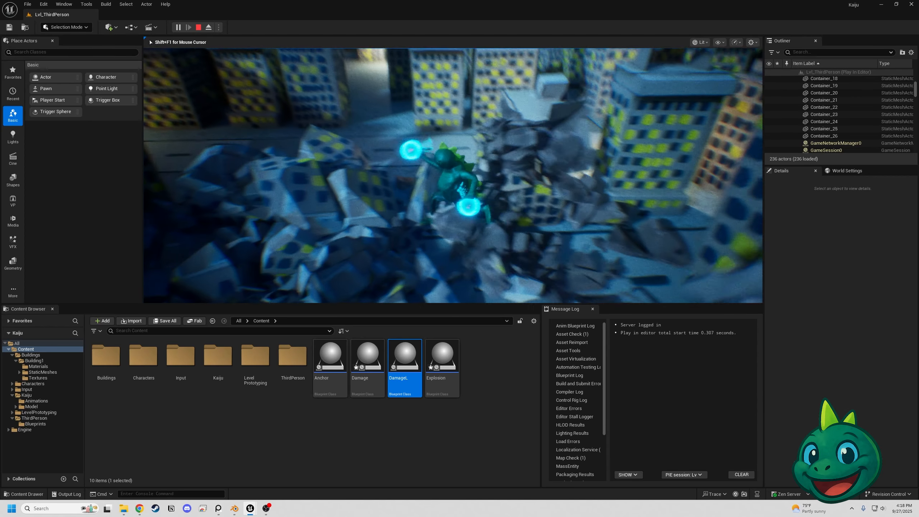
{"action": "key", "text": "w"}
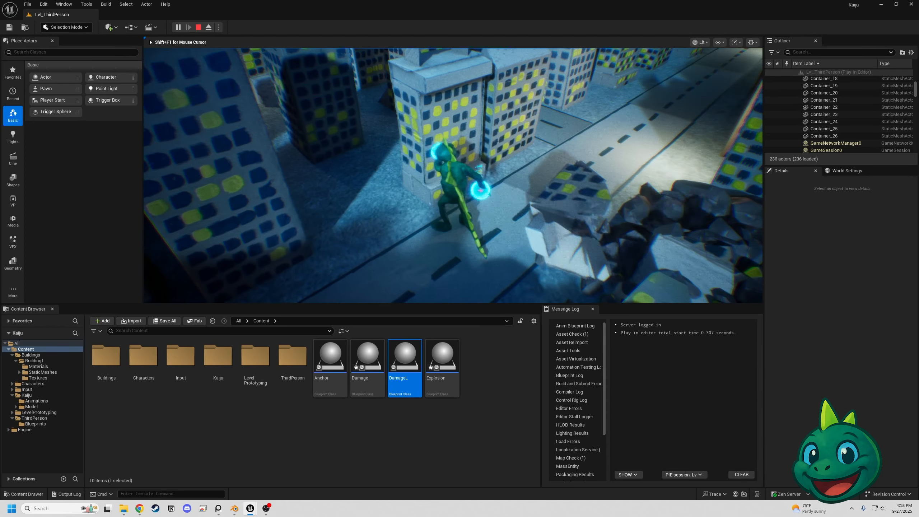
{"action": "key", "text": "w"}
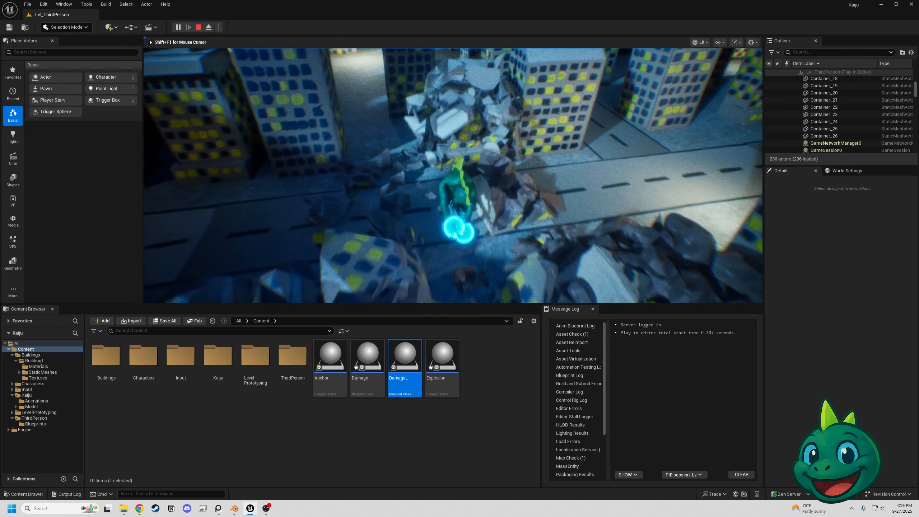
{"action": "key", "text": "w"}
{"action": "key", "text": "w"}
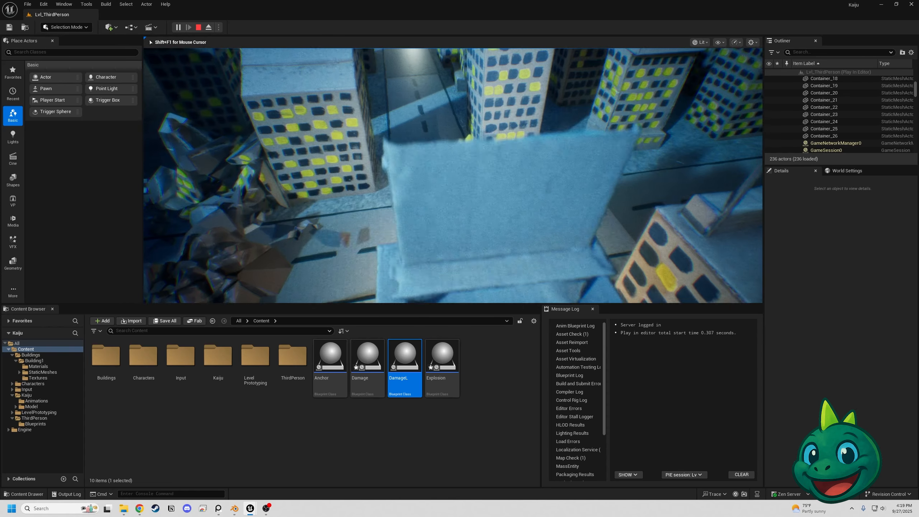
{"action": "key", "text": "w"}
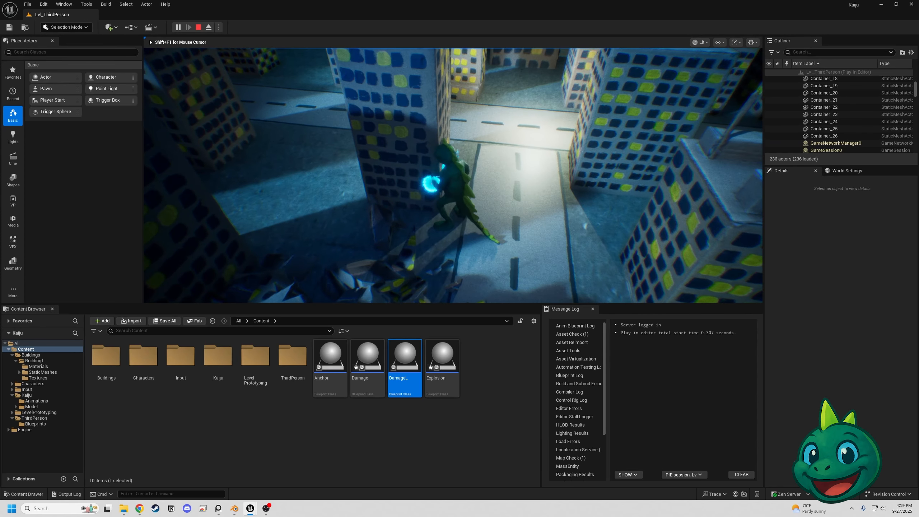
Walk the kaiju down the central street between the intact buildings to the brightly lit intersection.
{"action": "key", "text": "w"}
{"action": "key", "text": "w"}
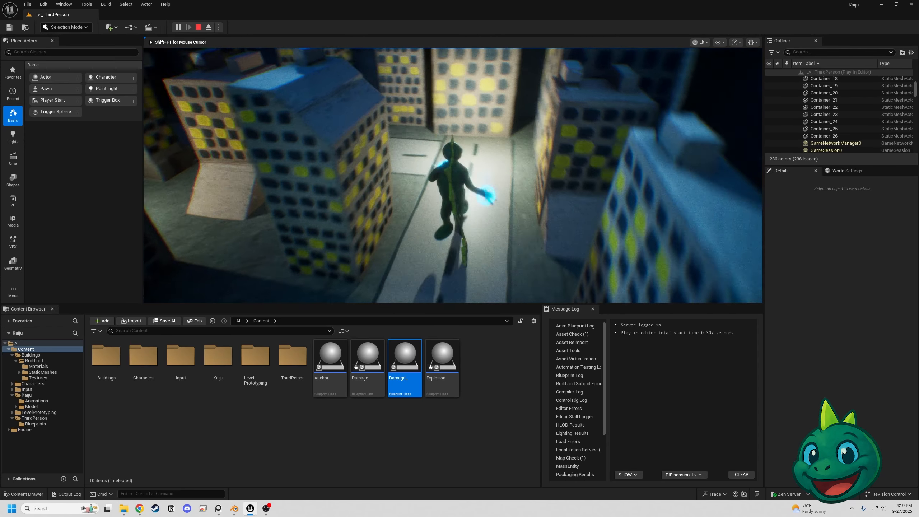
{"action": "key", "text": "w"}
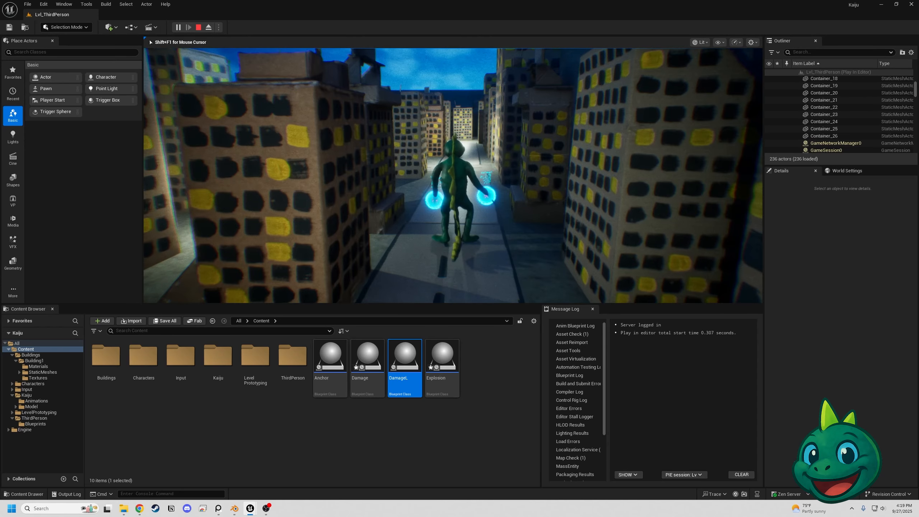
{"action": "key", "text": "w"}
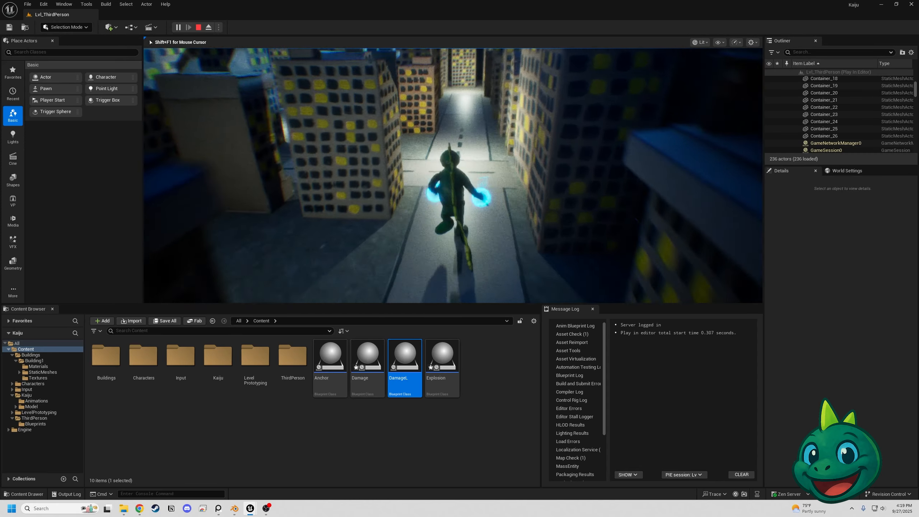
{"action": "key", "text": "w"}
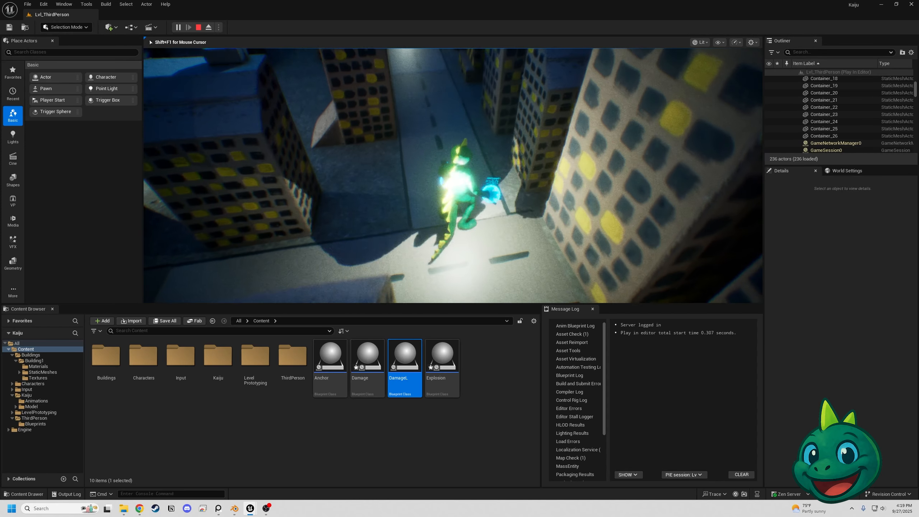
{"action": "key", "text": "w"}
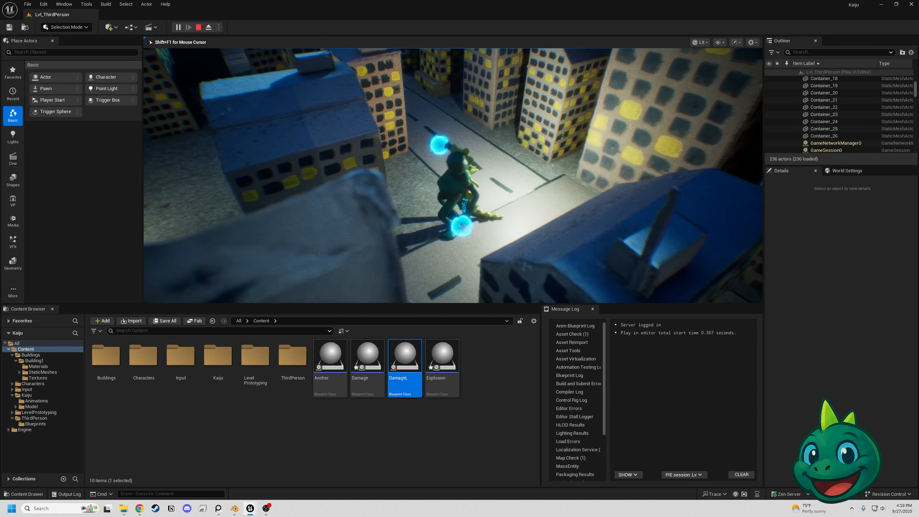
Smash the building beside the lit intersection and move the kaiju through its rubble.
{"action": "key", "text": "w"}
{"action": "key", "text": "w"}
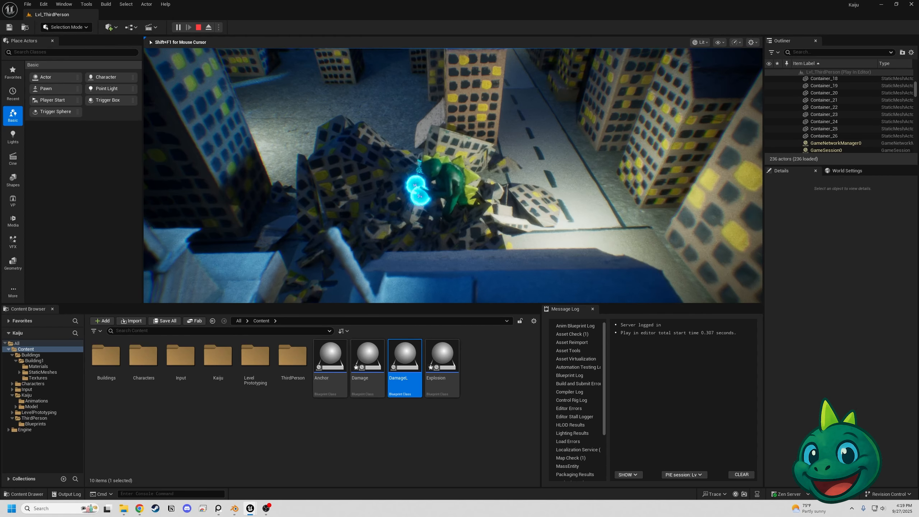
{"action": "key", "text": "a"}
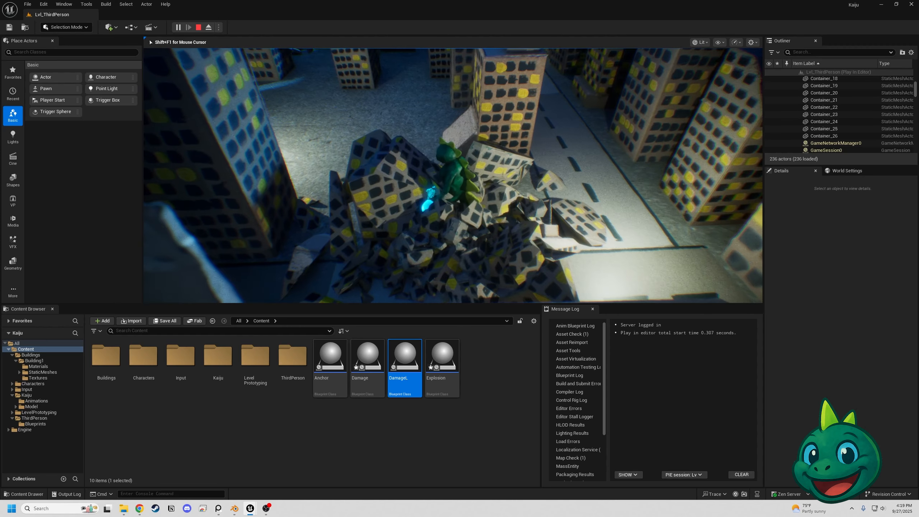
{"action": "key", "text": "w"}
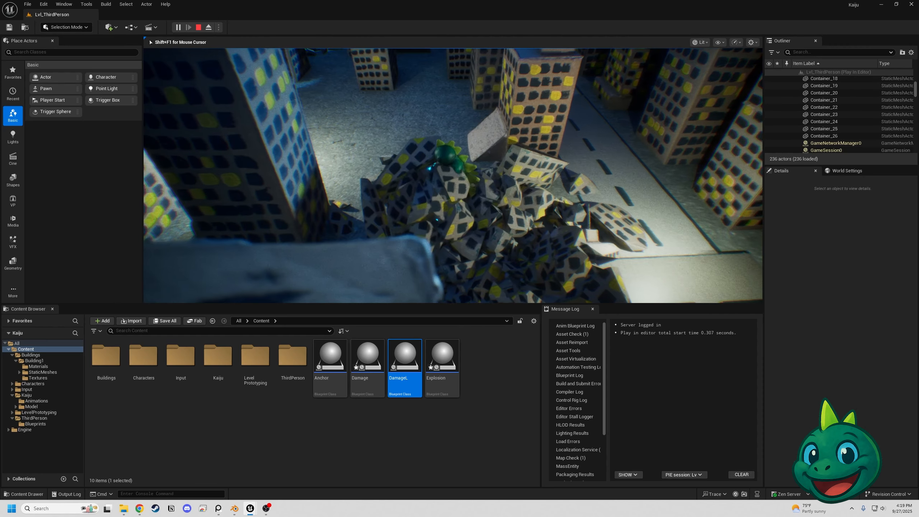
{"action": "key", "text": "d"}
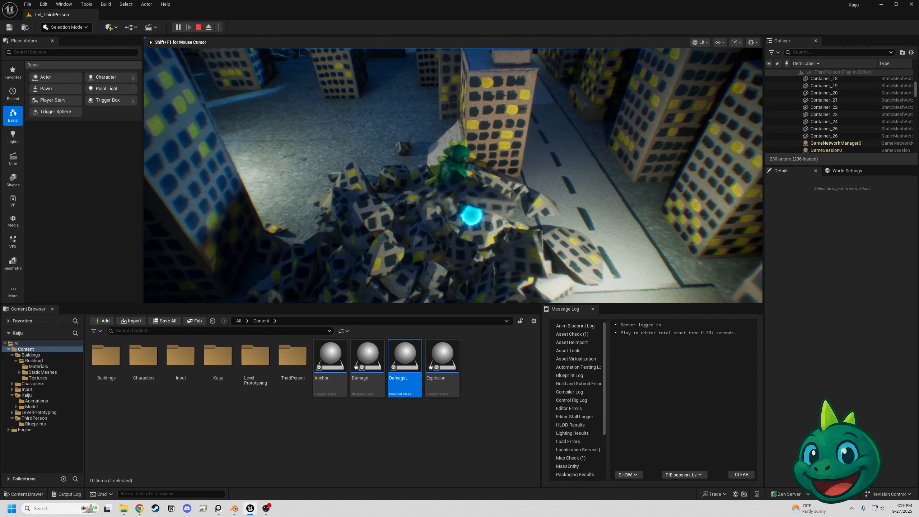
Walk the kaiju into the next tall building, attack it, and end the play session.
{"action": "key", "text": "w"}
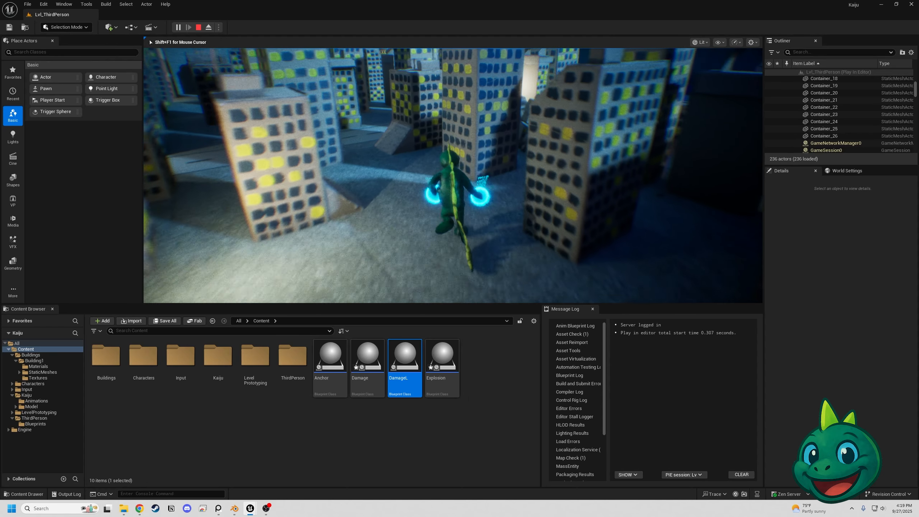
{"action": "key", "text": "w"}
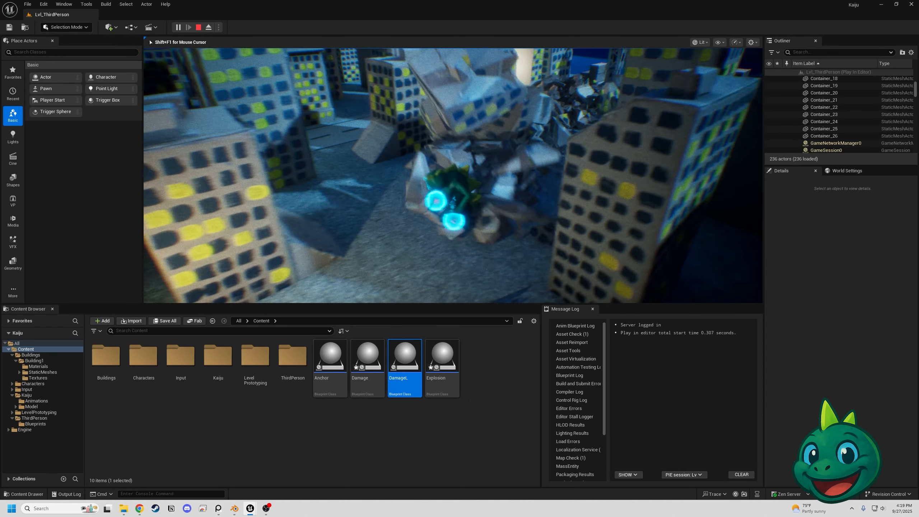
{"action": "key", "text": "Escape"}
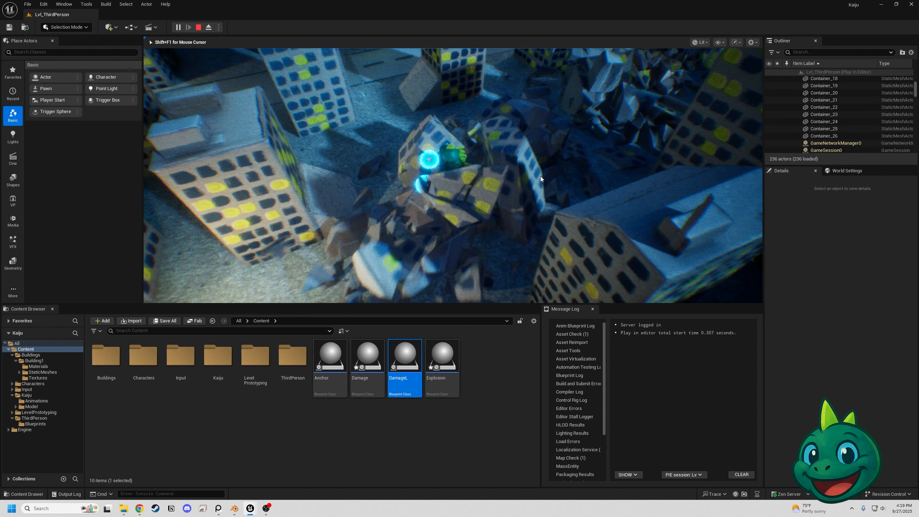
{"action": "key", "text": "Escape"}
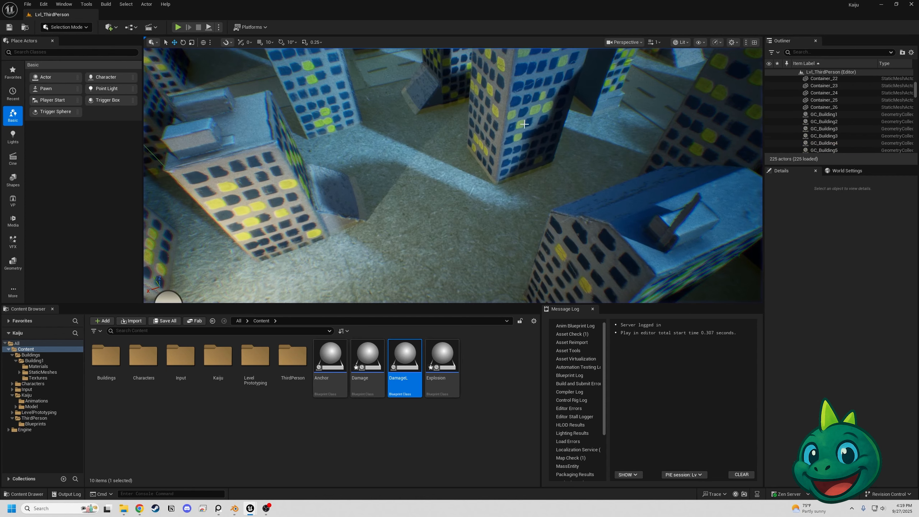
Double the damage thresholds of GC_Building55, the tall building facing the harbour cranes, to 4000000, 400000 and 40000.
{"action": "scroll", "coordinate": [805, 352], "scroll_direction": "down", "scroll_amount": 3}
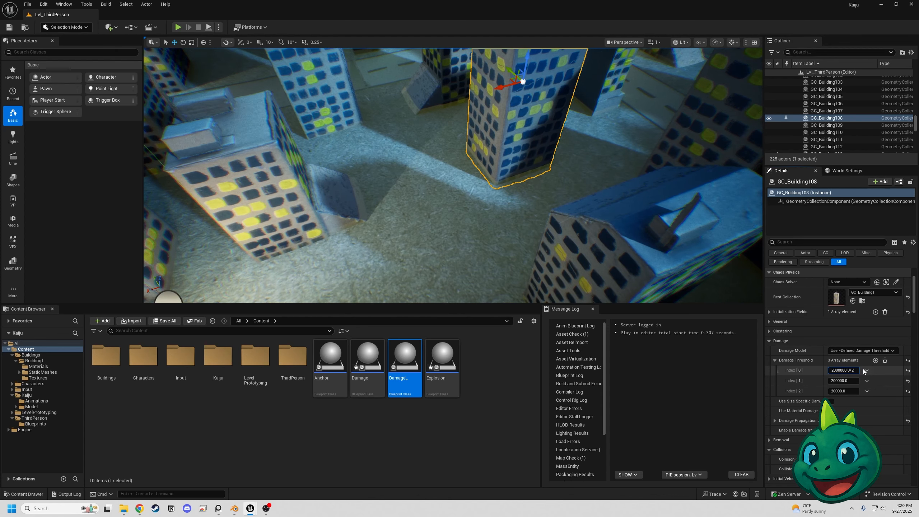
{"action": "right_click_drag", "start_coordinate": [488, 183], "coordinate": [516, 202]}
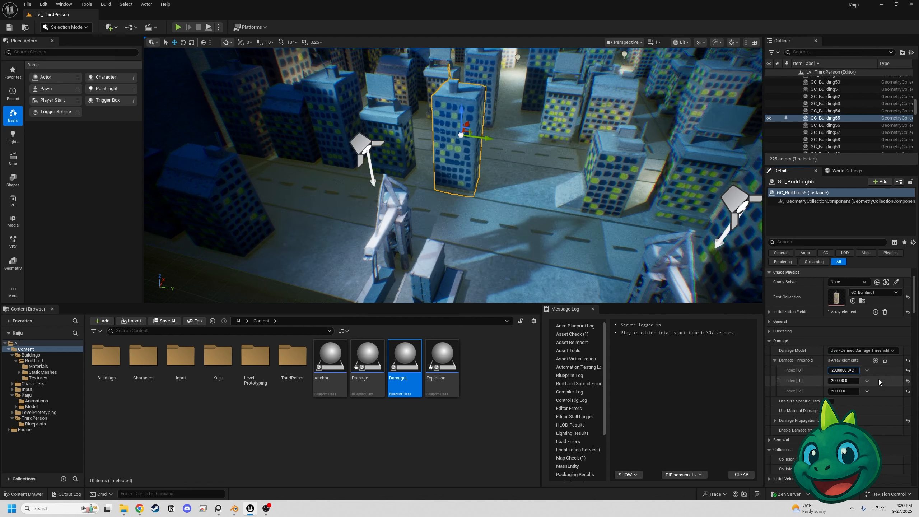
{"action": "key", "text": "Return"}
{"action": "type", "text": "2"}
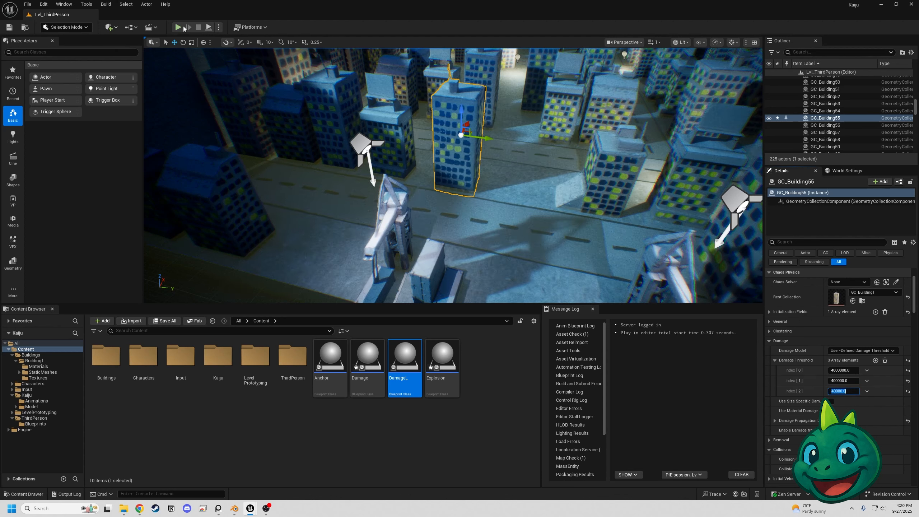
Start another play session and attack the tall building facing the harbour cranes to test its raised damage thresholds.
{"action": "left_click", "coordinate": [184, 29]}
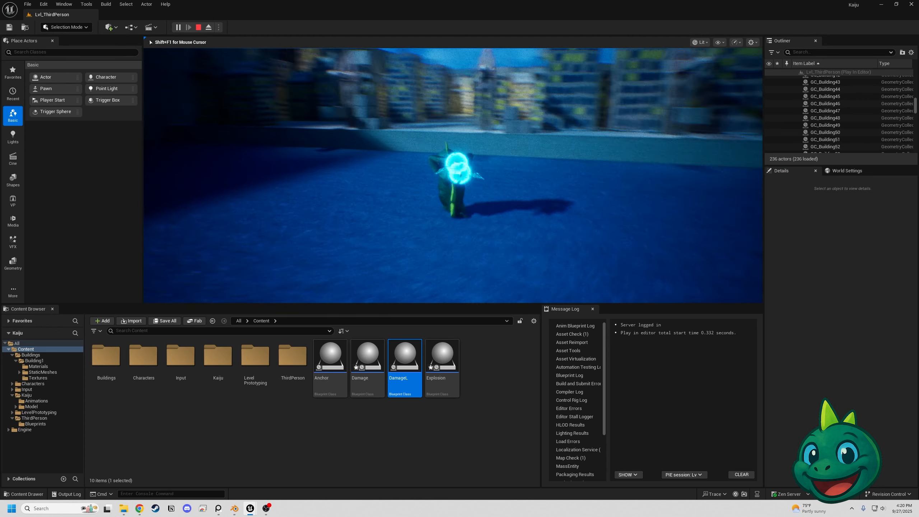
{"action": "key", "text": "w"}
{"action": "key", "text": "space"}
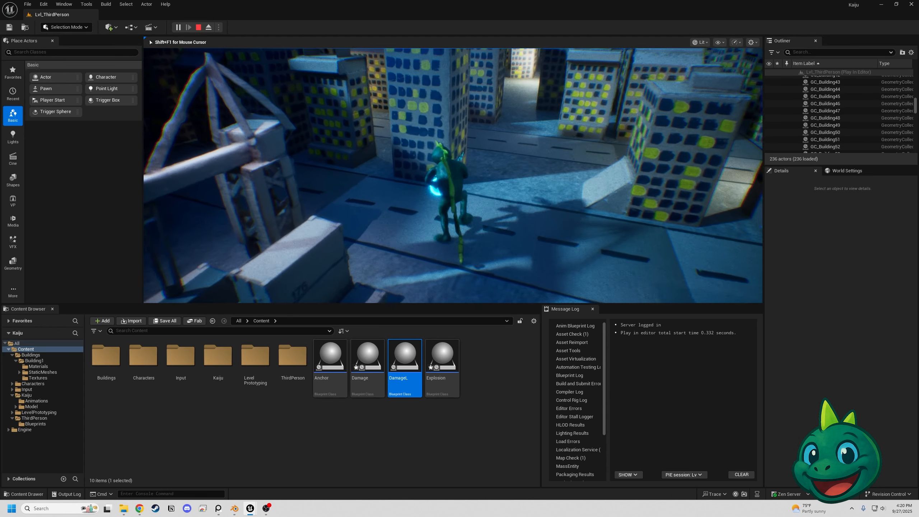
{"action": "key", "text": "w"}
{"action": "key", "text": "w"}
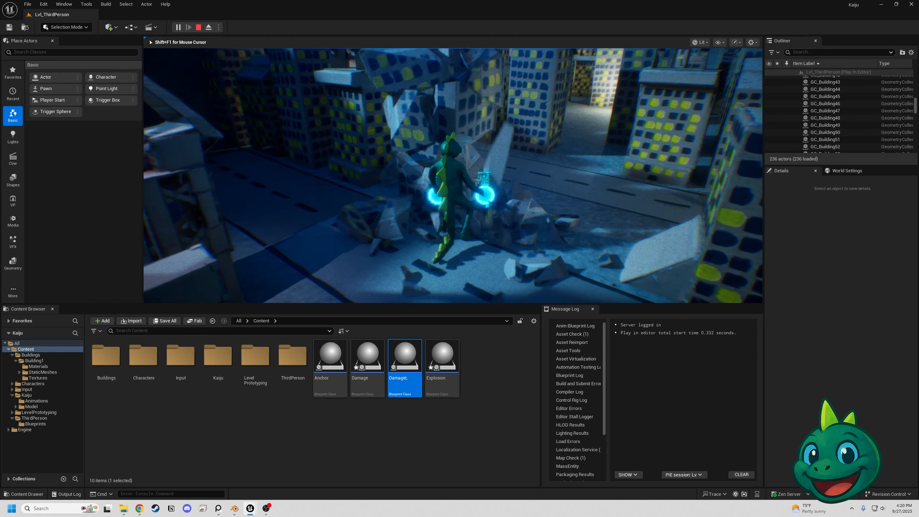
{"action": "key", "text": "d"}
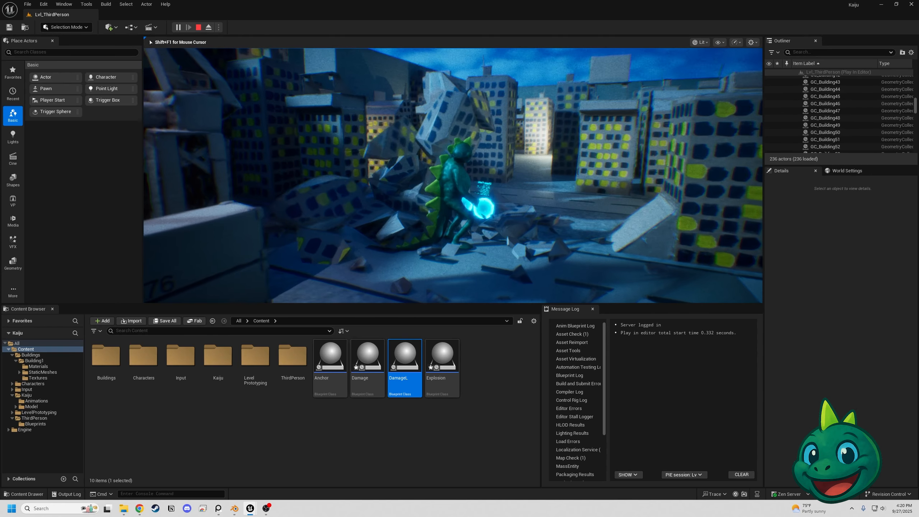
Walk the kaiju across the streets and smash the neighbouring buildings to compare how they break apart.
{"action": "key", "text": "w"}
{"action": "key", "text": "w"}
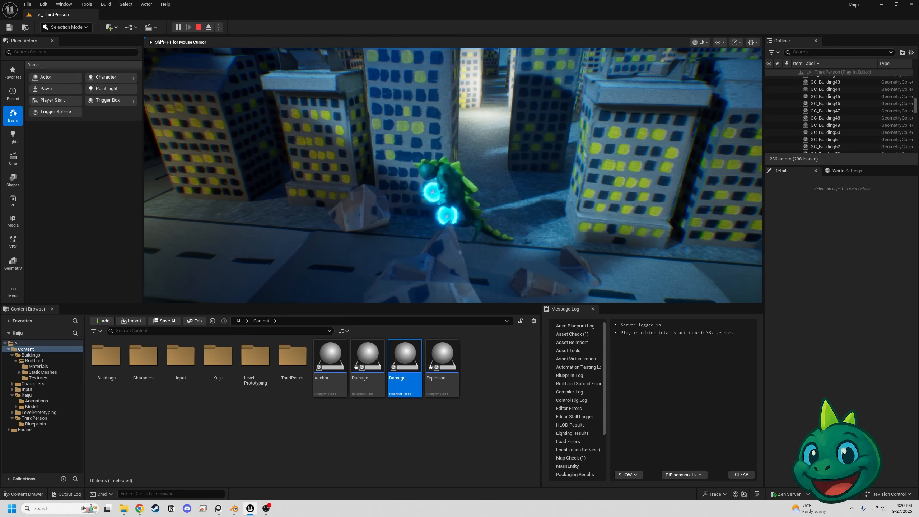
{"action": "key", "text": "w"}
{"action": "key", "text": "a"}
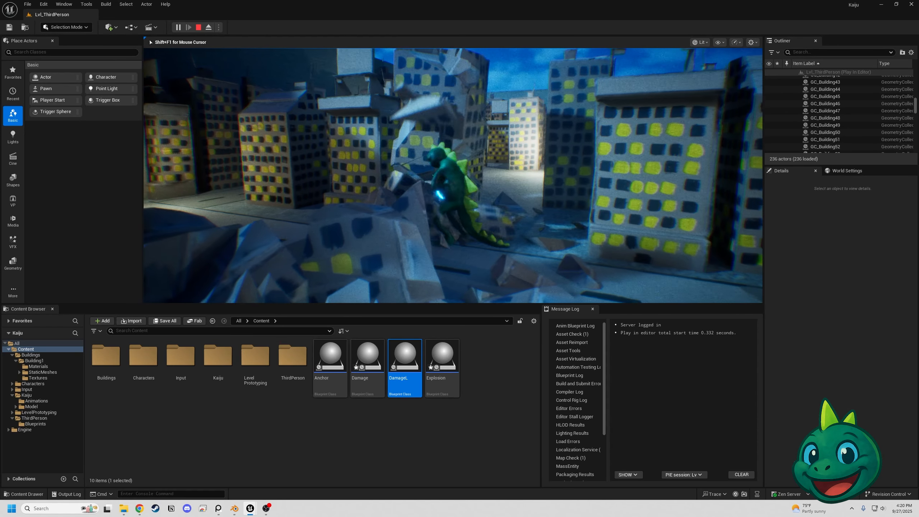
{"action": "key", "text": "d"}
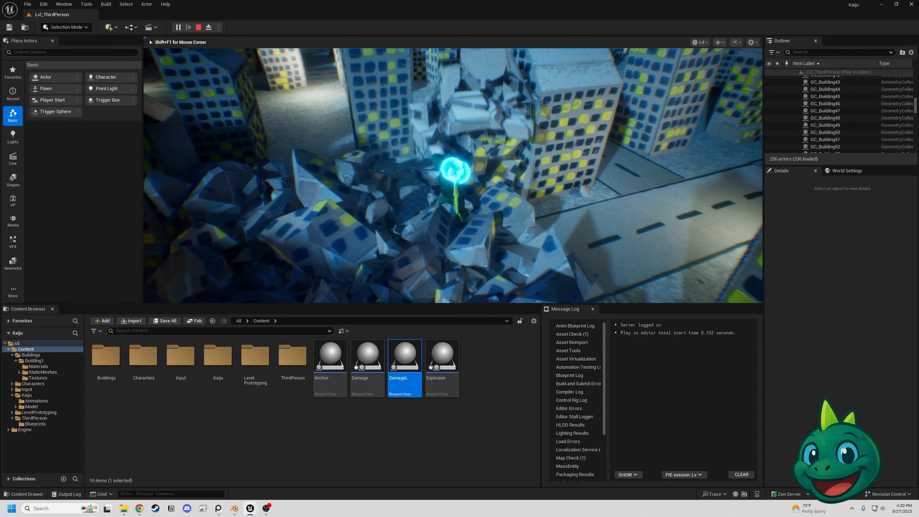
{"action": "key", "text": "w"}
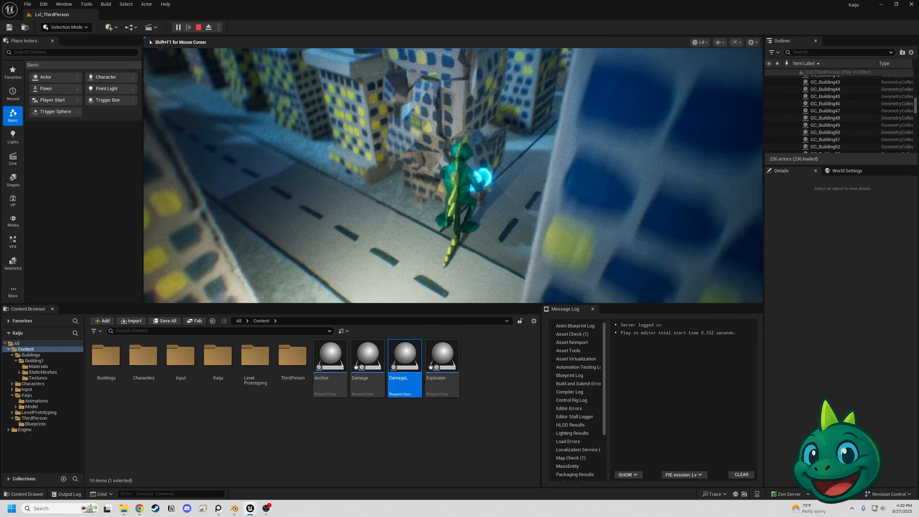
{"action": "key", "text": "w"}
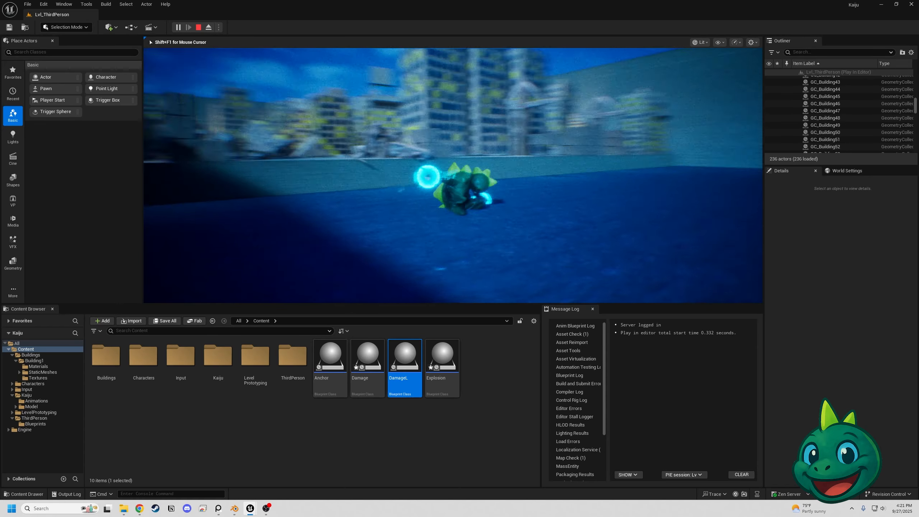
Bring the kaiju from the water back onto the harbour, walk it through the rubble, and end the play session.
{"action": "key", "text": "space"}
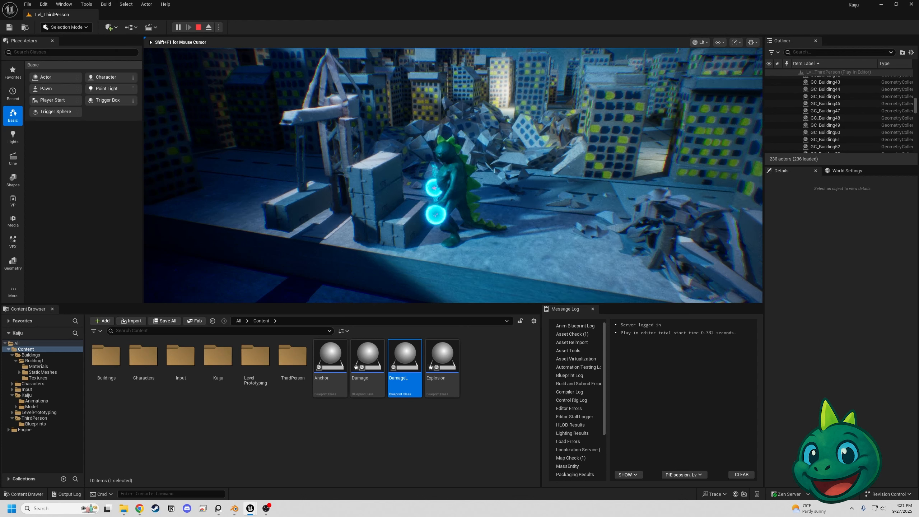
{"action": "key", "text": "d"}
{"action": "key", "text": "s"}
{"action": "key", "text": "d"}
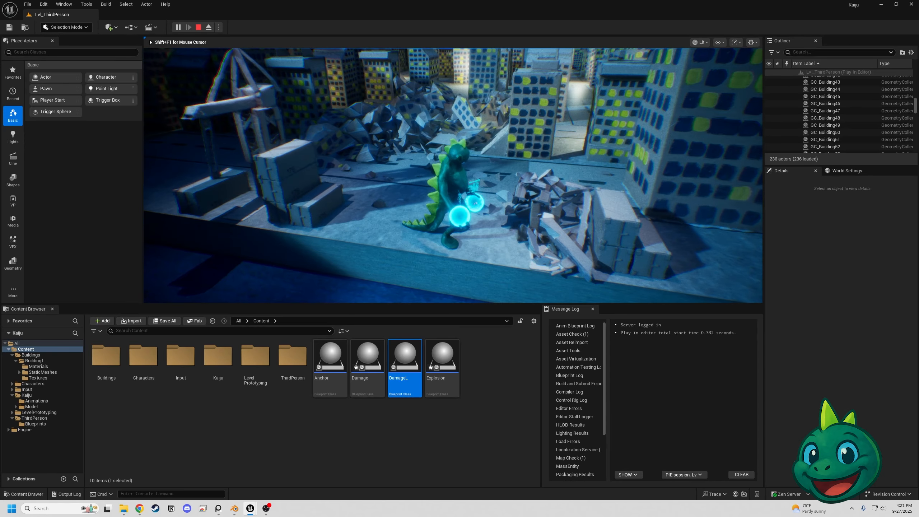
{"action": "key", "text": "w"}
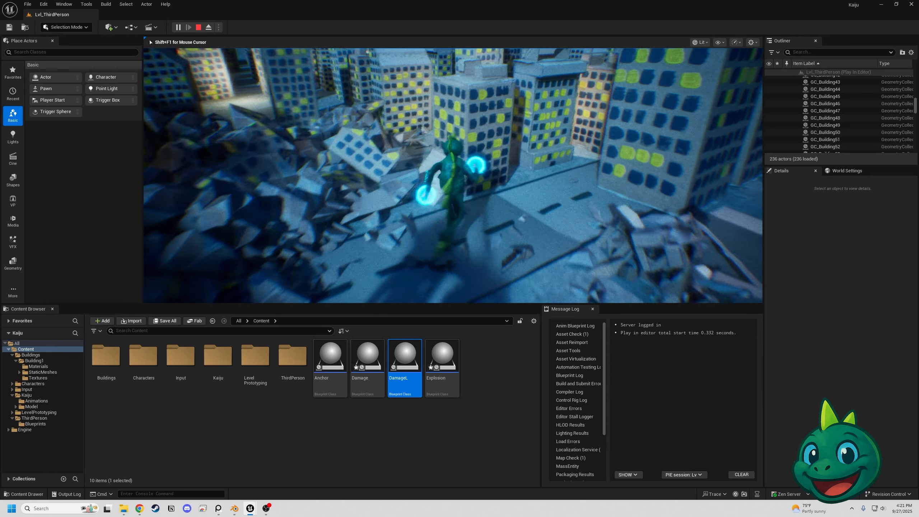
{"action": "key", "text": "s"}
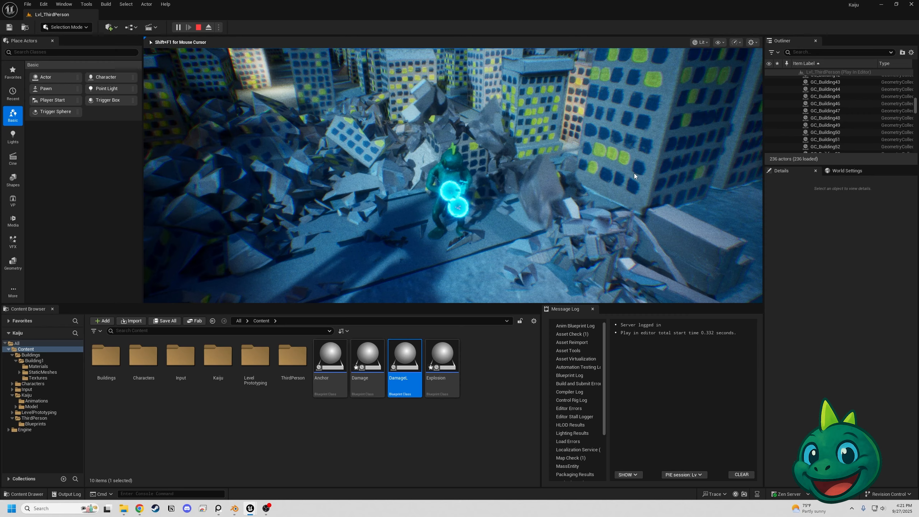
{"action": "key", "text": "Escape"}
Select the SkyLight and view the whole cardboard city from above the harbour.
{"action": "right_click_drag", "start_coordinate": [453, 176], "coordinate": [480, 232]}
{"action": "left_click", "coordinate": [498, 222]}
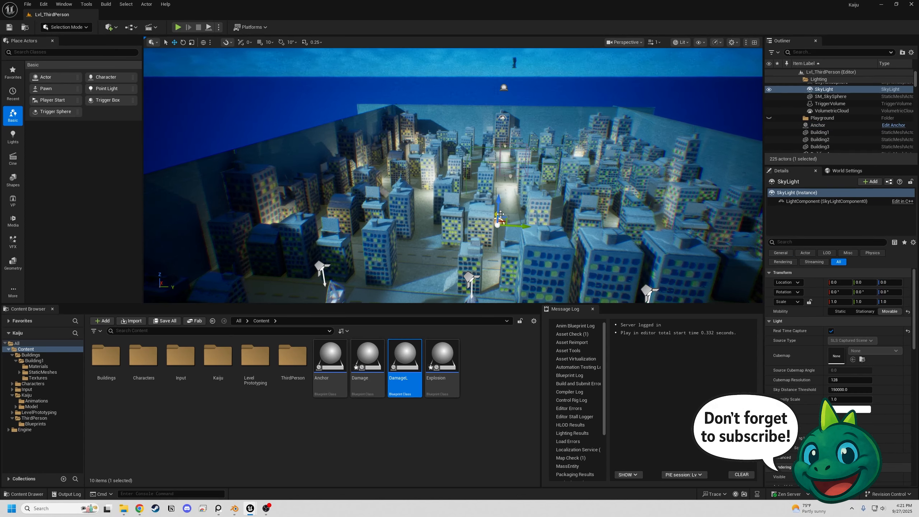
{"action": "left_click", "coordinate": [500, 214]}
{"action": "right_click_drag", "start_coordinate": [500, 214], "coordinate": [448, 267]}
{"action": "left_click", "coordinate": [472, 240]}
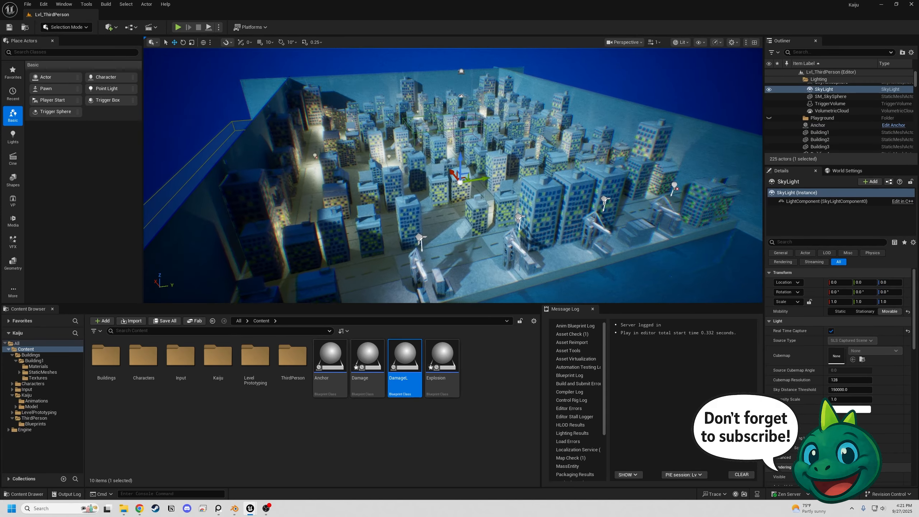